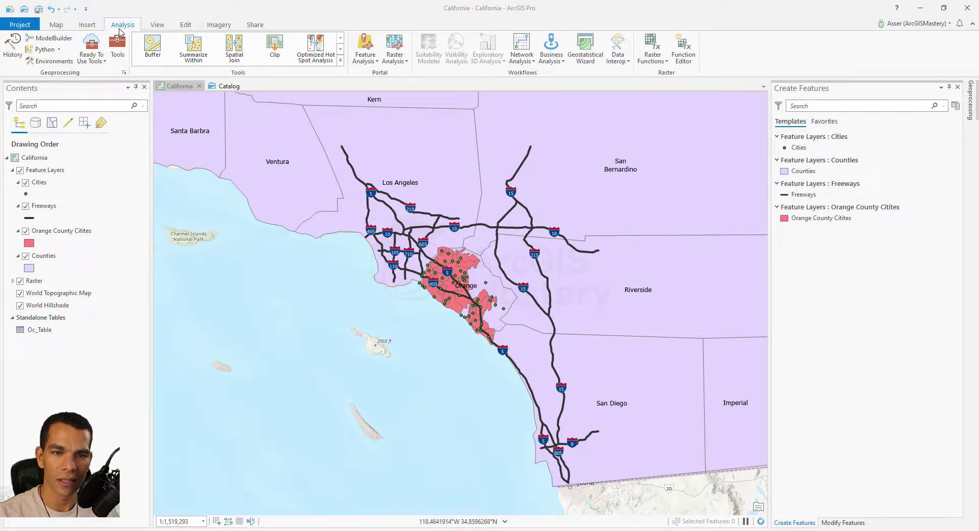
# Check the organization's ArcGIS Pro add-on licenses and remaining credits in ArcGIS Online and return to the California map in ArcGIS Pro
pyautogui.click(528, 62)
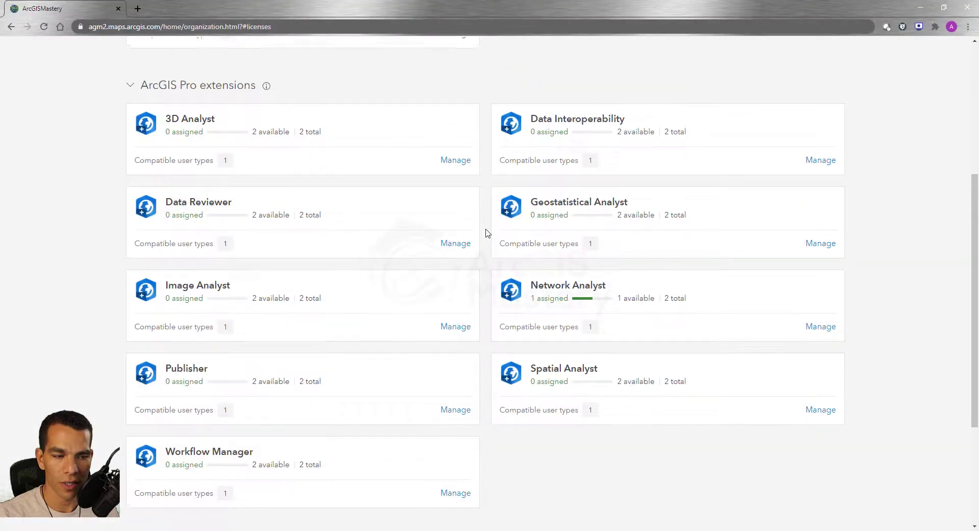
pyautogui.scroll(5, 485, 232)
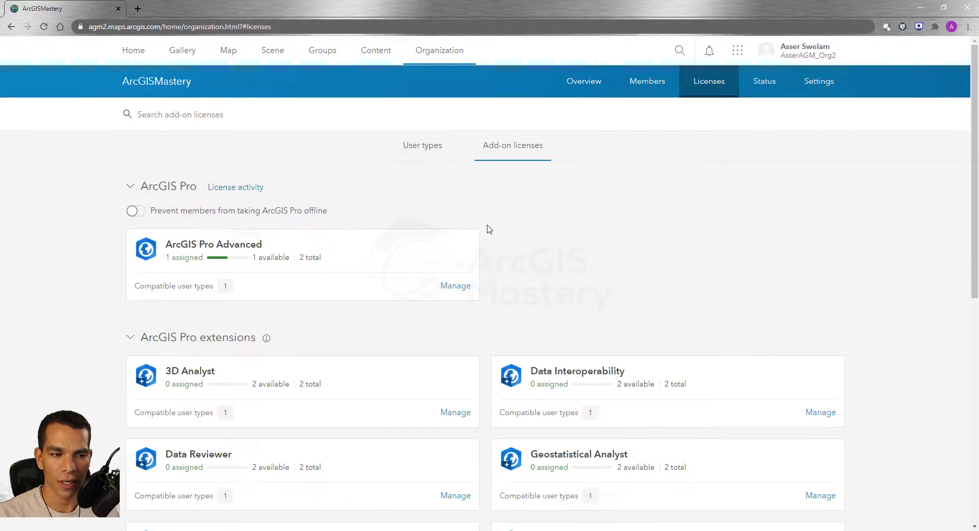
pyautogui.click(556, 80)
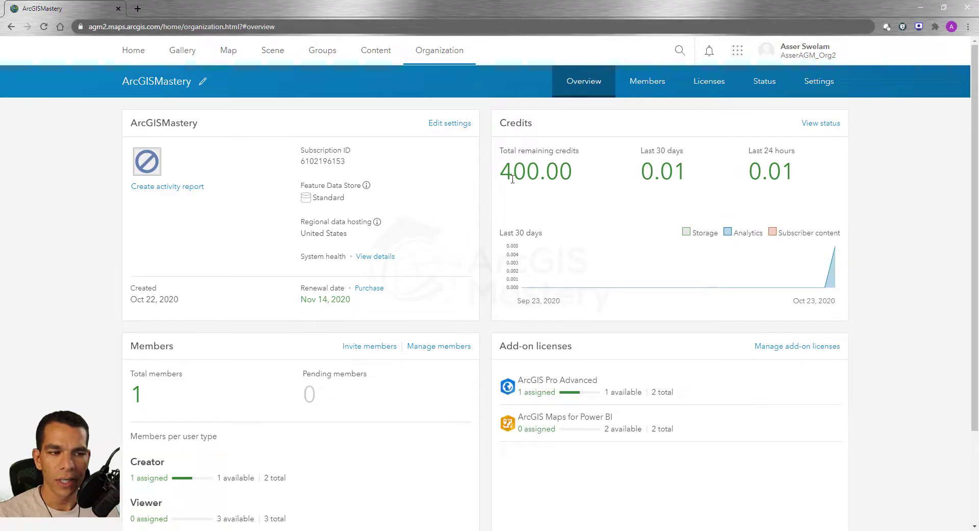
pyautogui.moveTo(501, 176); pyautogui.dragTo(591, 206)
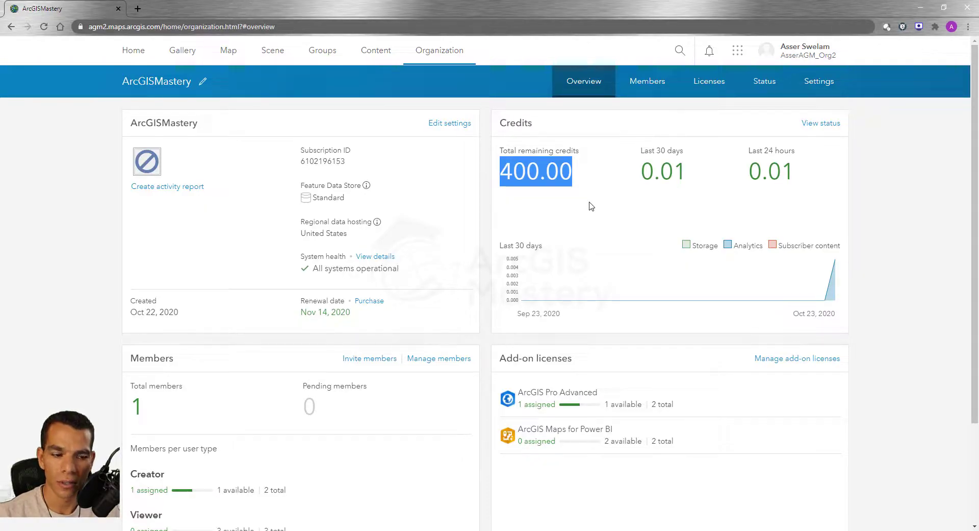
pyautogui.click(548, 526)
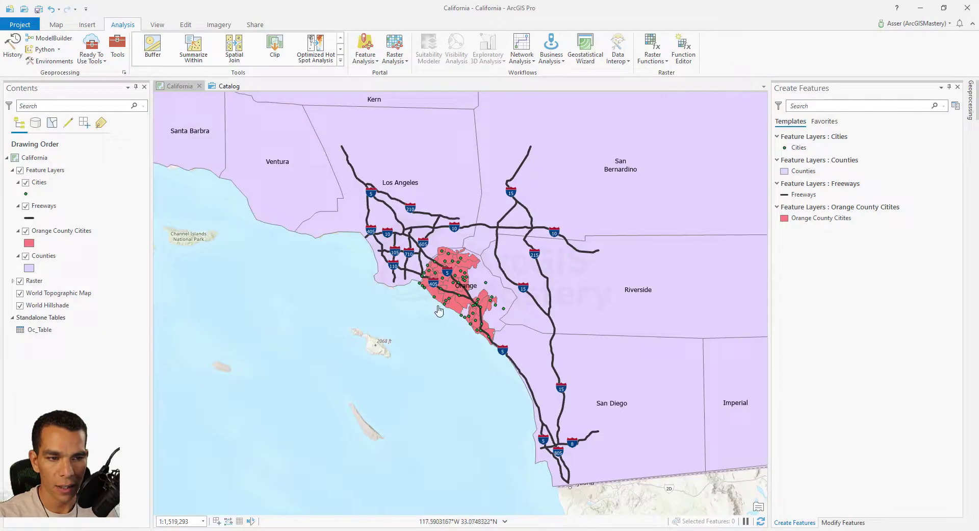
# Change the network analysis data source to the local Network dataset in California.gdb\CaliforniaDS
pyautogui.click(525, 61)
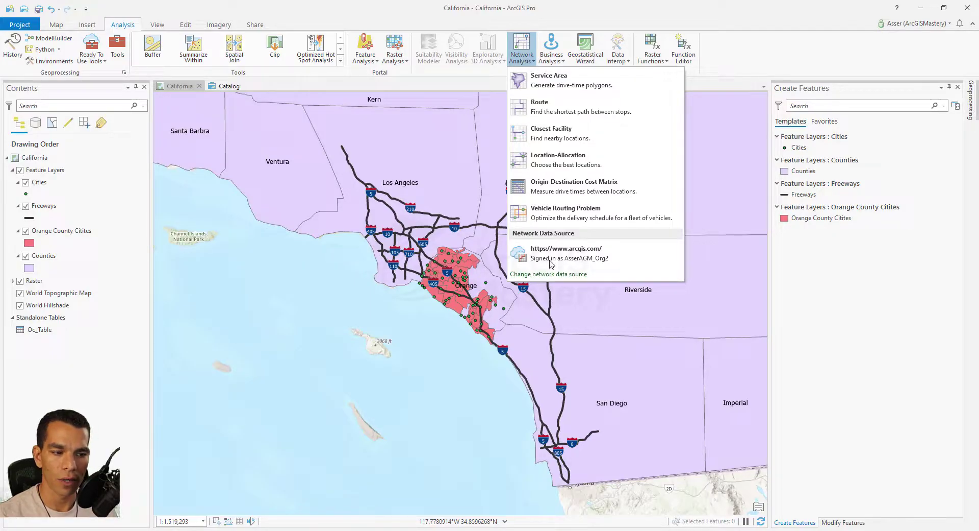
pyautogui.click(555, 276)
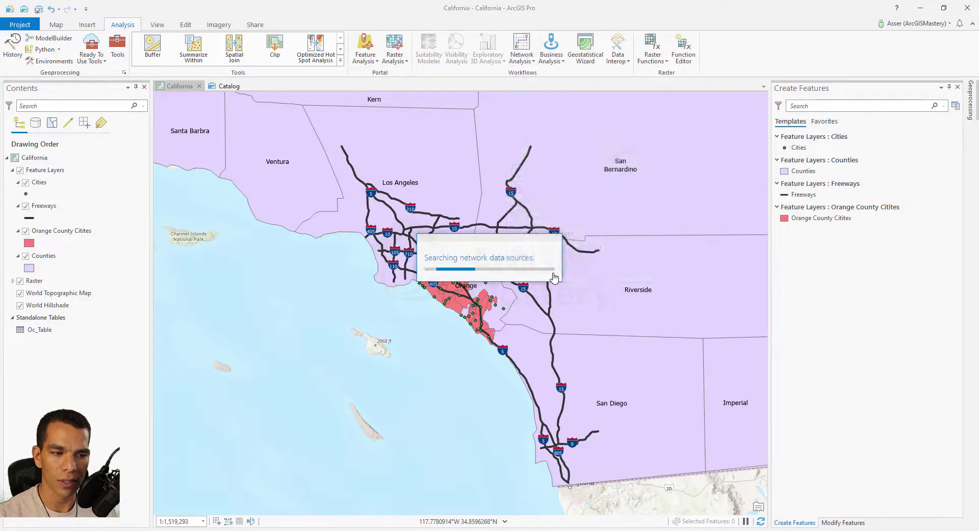
pyautogui.click(391, 203)
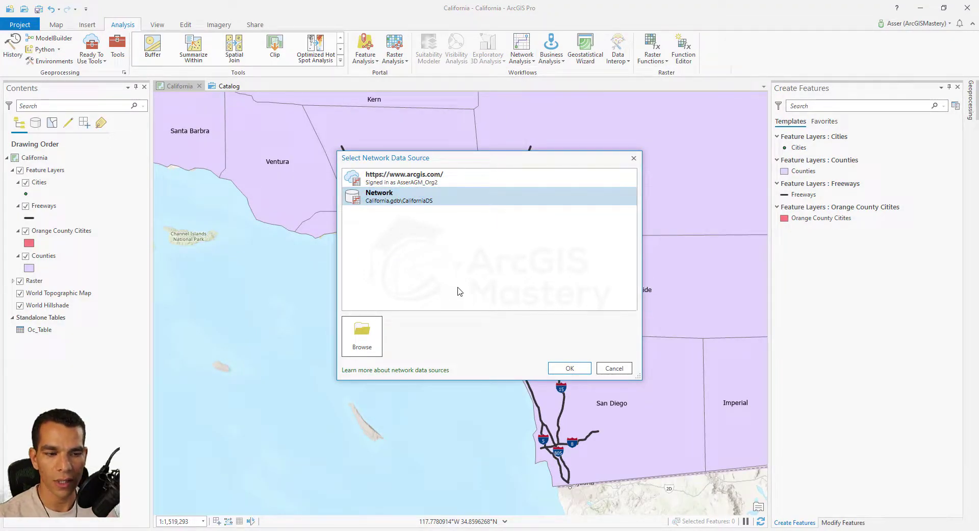
pyautogui.click(571, 367)
# Create a Route network analysis layer from the local network dataset
pyautogui.click(521, 51)
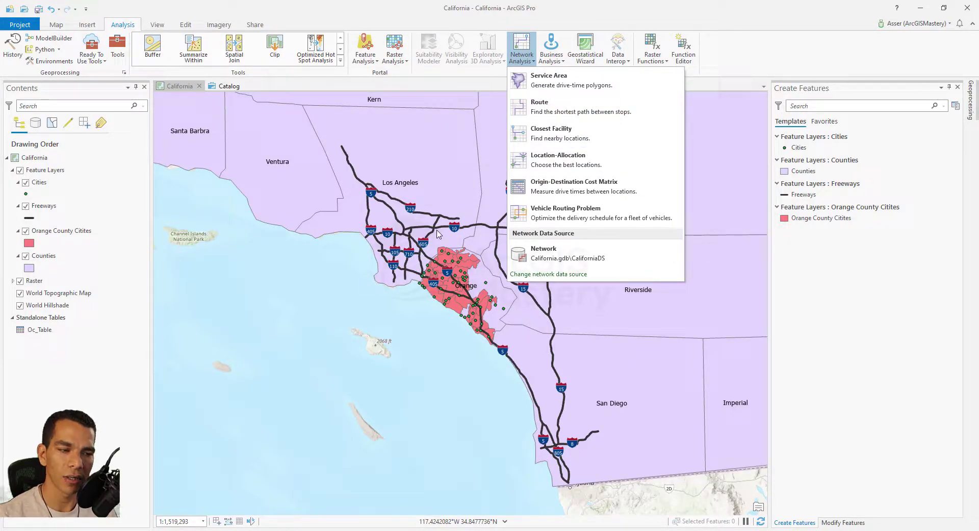
pyautogui.click(556, 116)
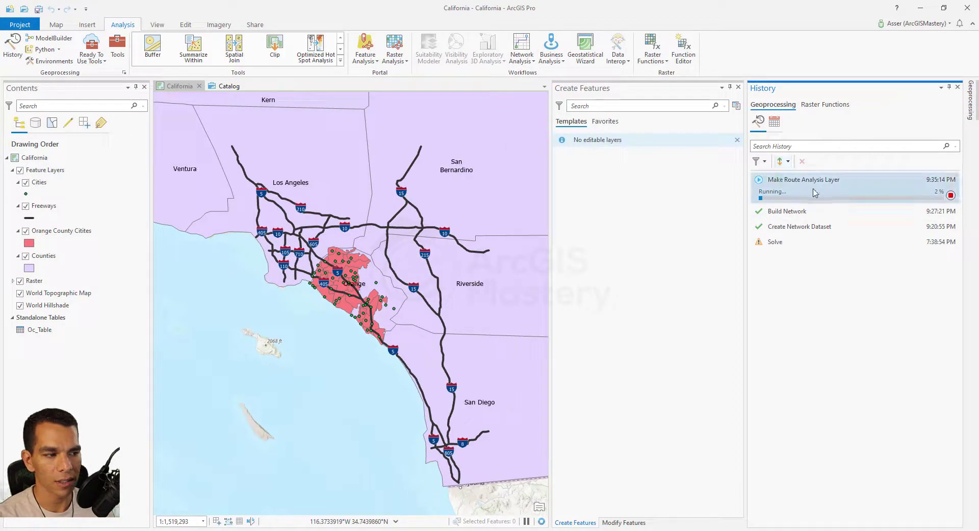
pyautogui.moveTo(811, 196)
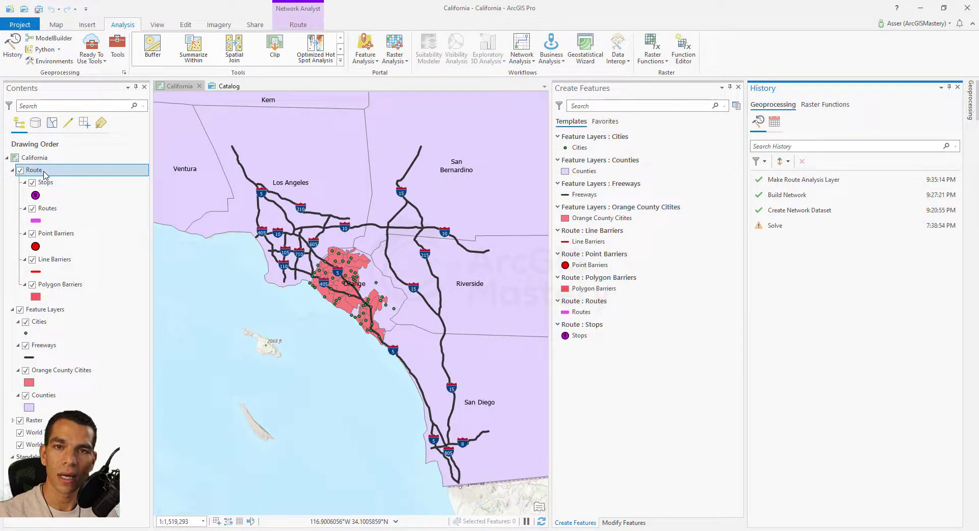
# Narrow the History and Create Features panes to give the California map more room
pyautogui.click(298, 23)
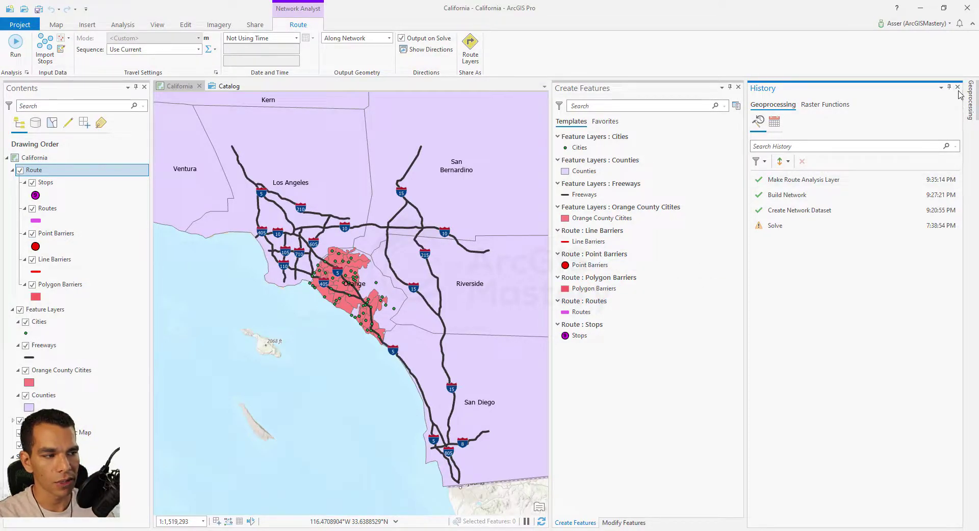
pyautogui.moveTo(745, 132); pyautogui.dragTo(874, 134)
pyautogui.moveTo(679, 197); pyautogui.dragTo(745, 198)
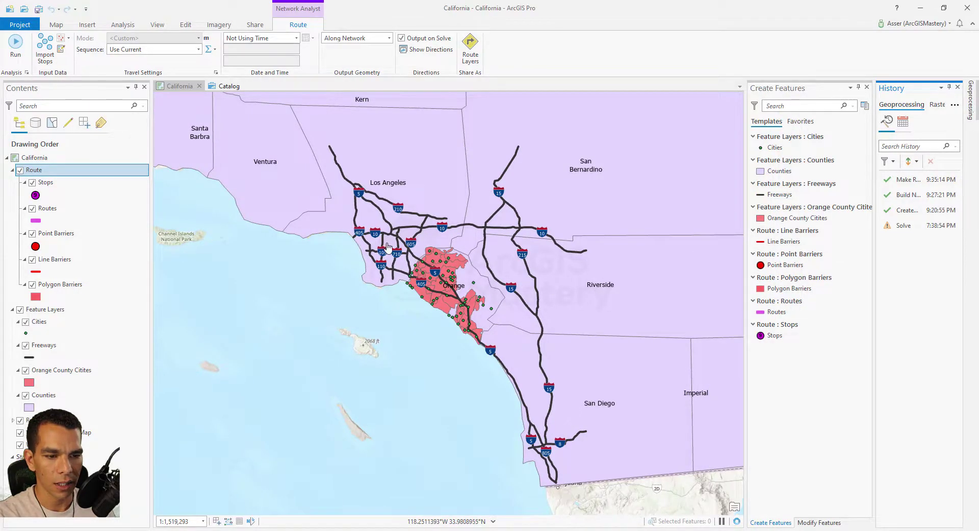
# Limit the feature creation templates to those of the Route analysis layer
pyautogui.scroll(3, 394, 247)
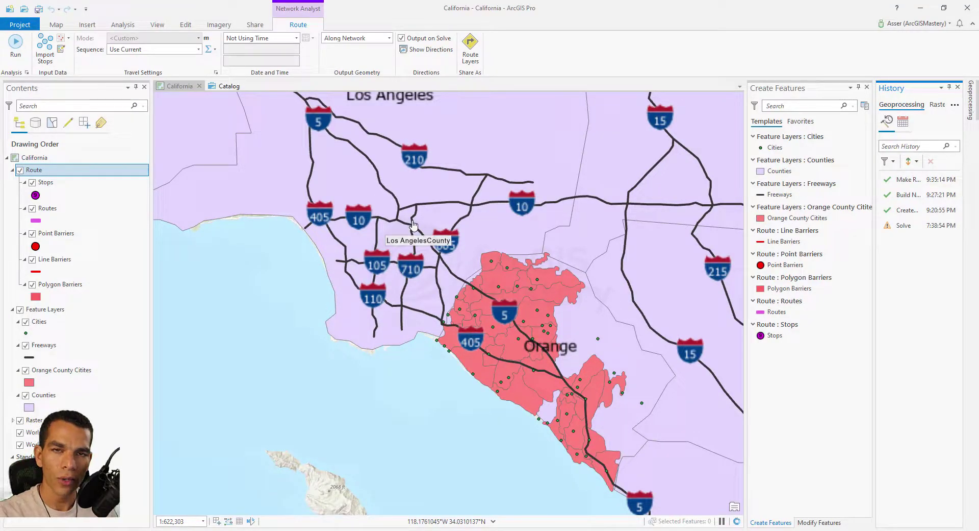
pyautogui.click(186, 25)
pyautogui.click(229, 51)
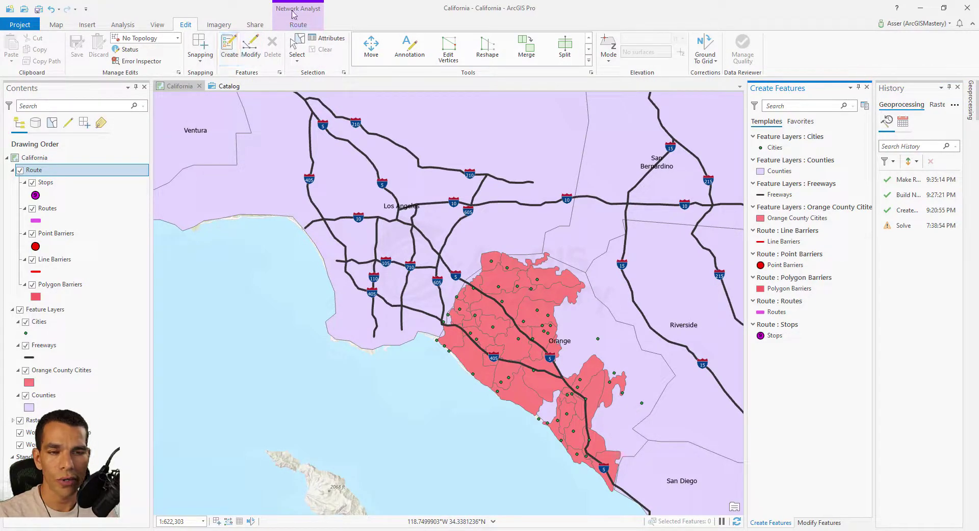
pyautogui.click(298, 25)
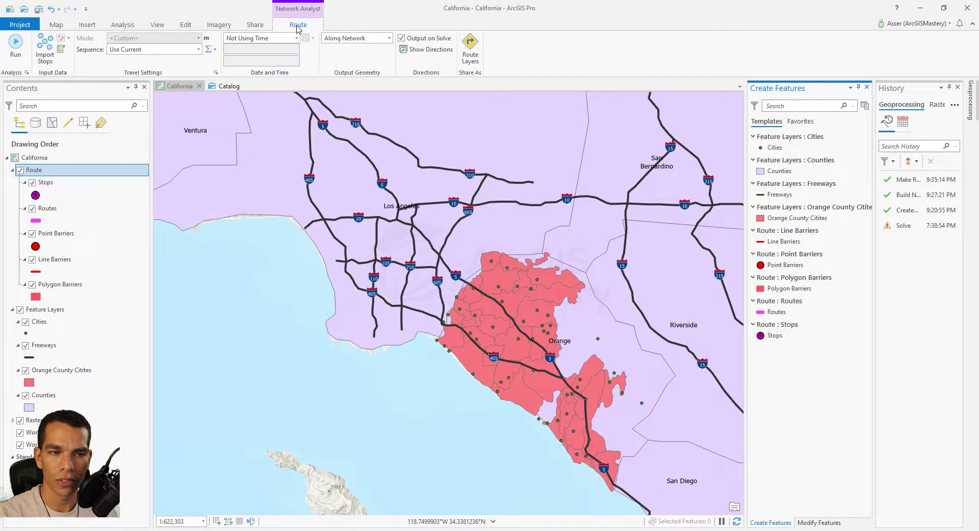
pyautogui.click(62, 49)
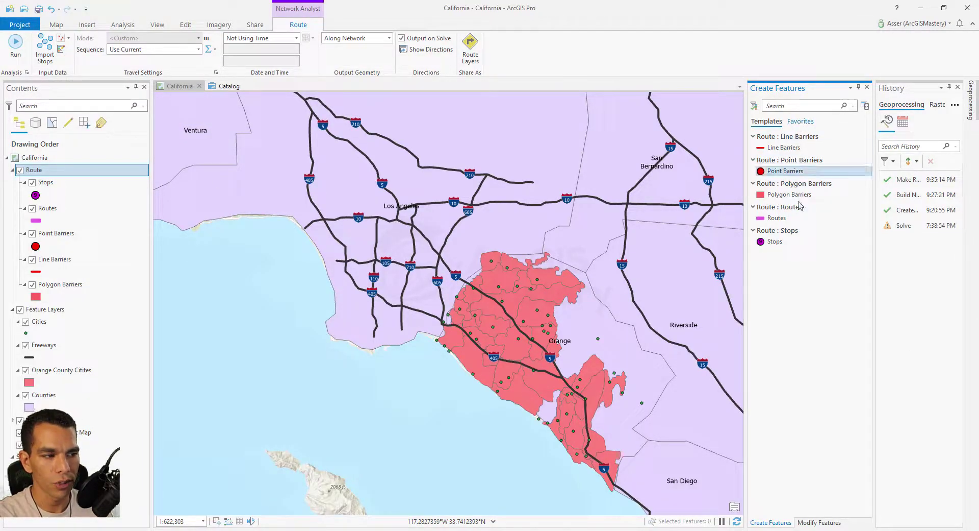
# Place four route stops, on I-15 near Riverside, I-10, I-210 and the northern end of I-405, and solve the route
pyautogui.click(776, 242)
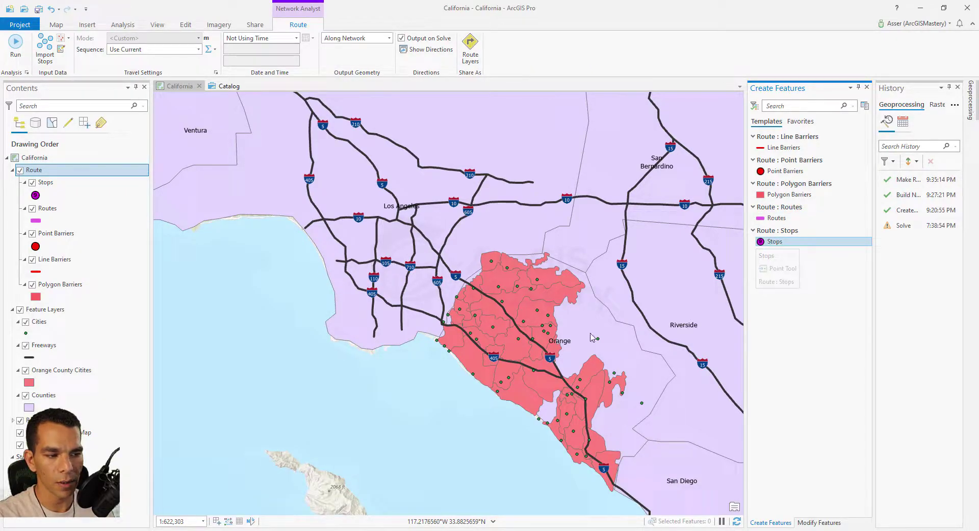
pyautogui.click(637, 306)
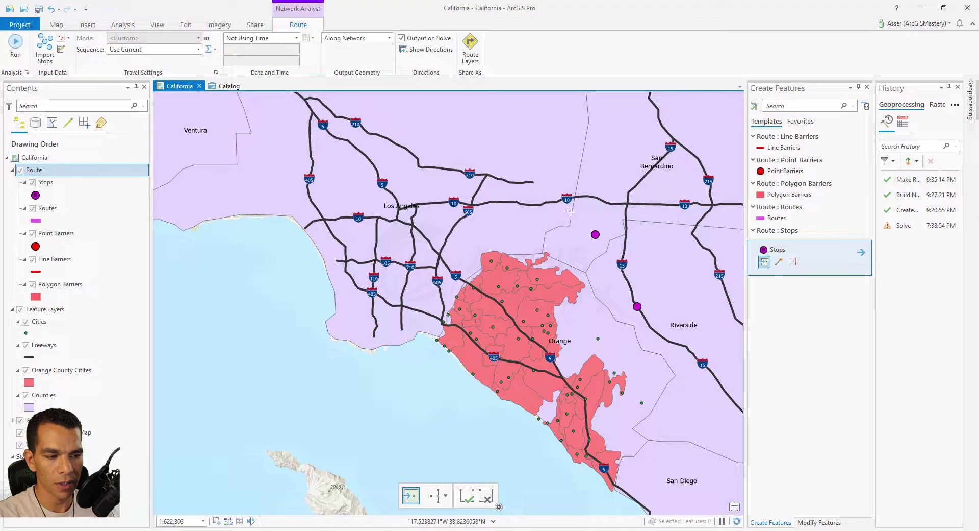
pyautogui.click(539, 205)
pyautogui.click(435, 167)
pyautogui.click(310, 141)
pyautogui.click(624, 294)
pyautogui.hotkey('ctrl', 'z')
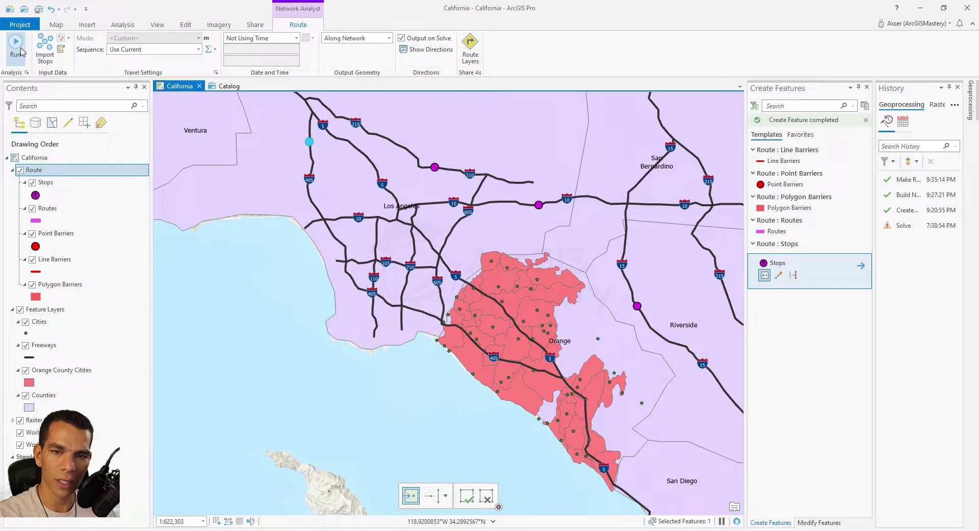
pyautogui.click(20, 51)
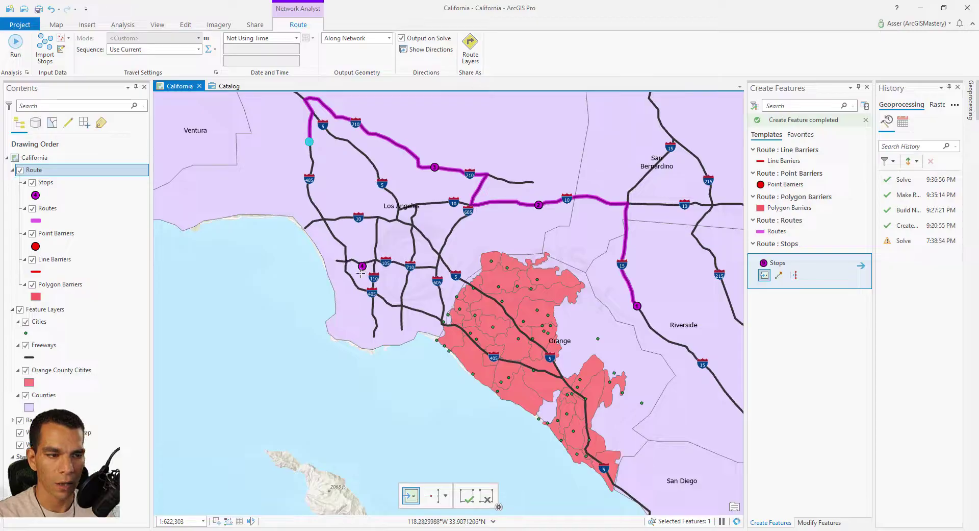
# Add a point barrier on I-210 just northwest of the third stop and solve the route again
pyautogui.click(787, 185)
pyautogui.click(456, 208)
pyautogui.moveTo(456, 208); pyautogui.dragTo(475, 195)
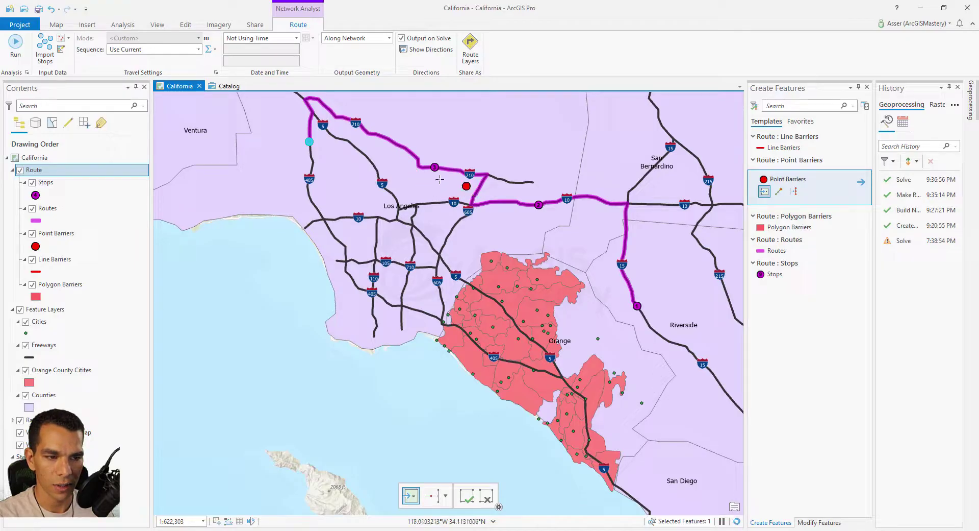
pyautogui.click(408, 148)
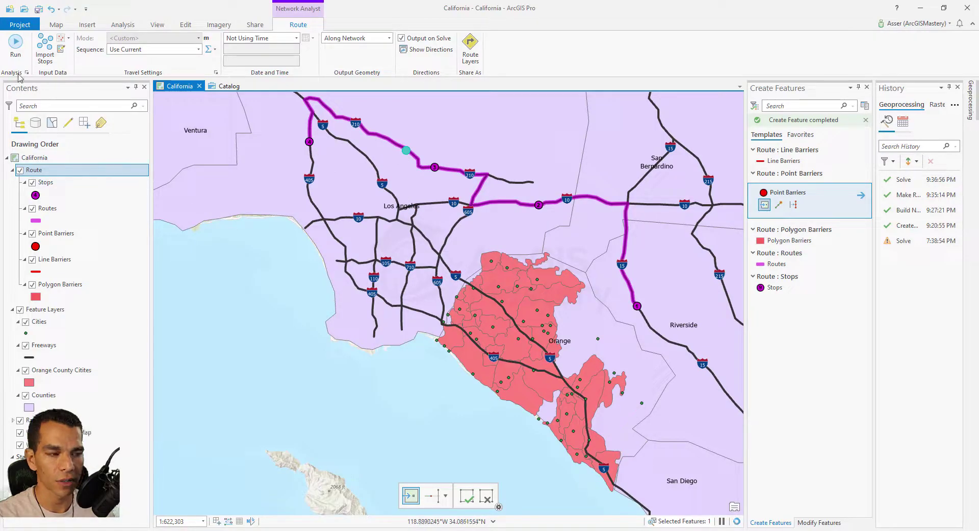
pyautogui.click(15, 50)
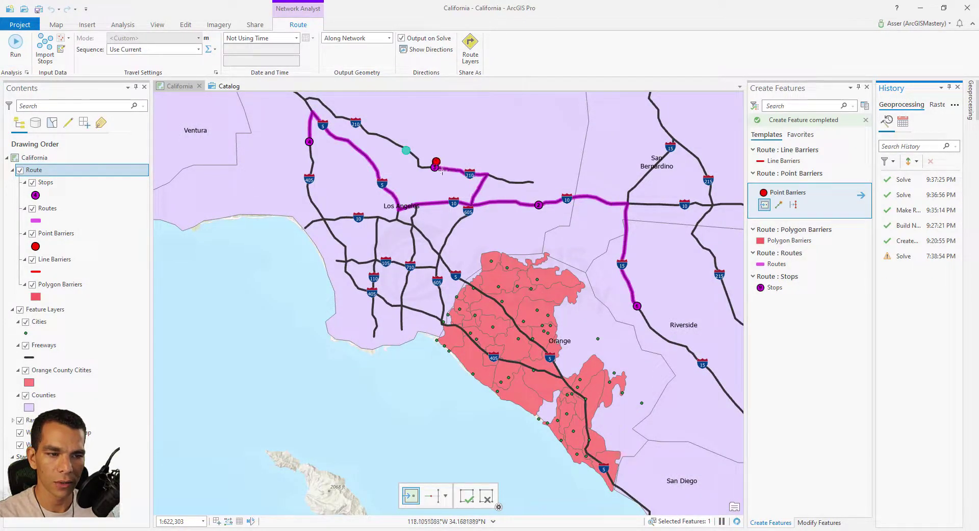
pyautogui.click(469, 167)
pyautogui.moveTo(468, 169); pyautogui.dragTo(330, 147)
pyautogui.moveTo(414, 151); pyautogui.dragTo(751, 294)
# Draw a straight line barrier across I-5 northwest of Los Angeles and solve the route again
pyautogui.click(779, 162)
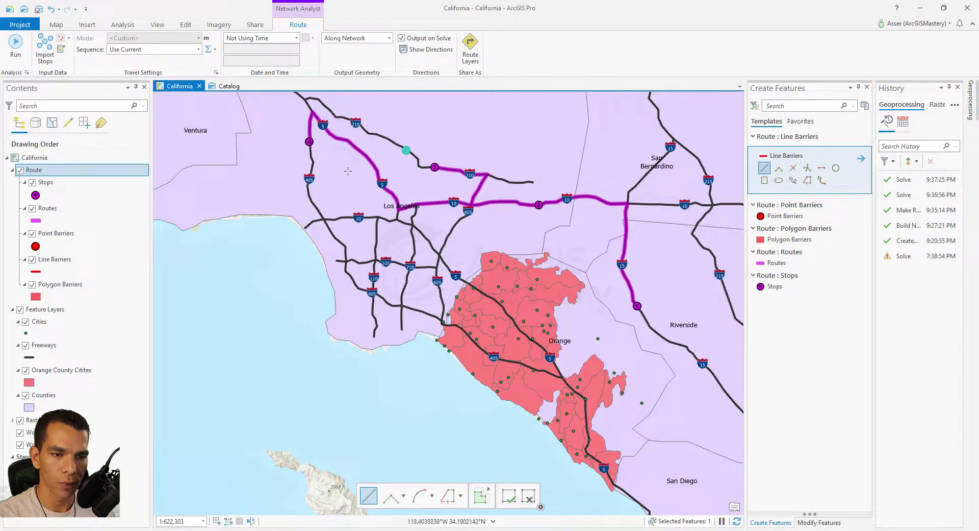
pyautogui.doubleClick(386, 151)
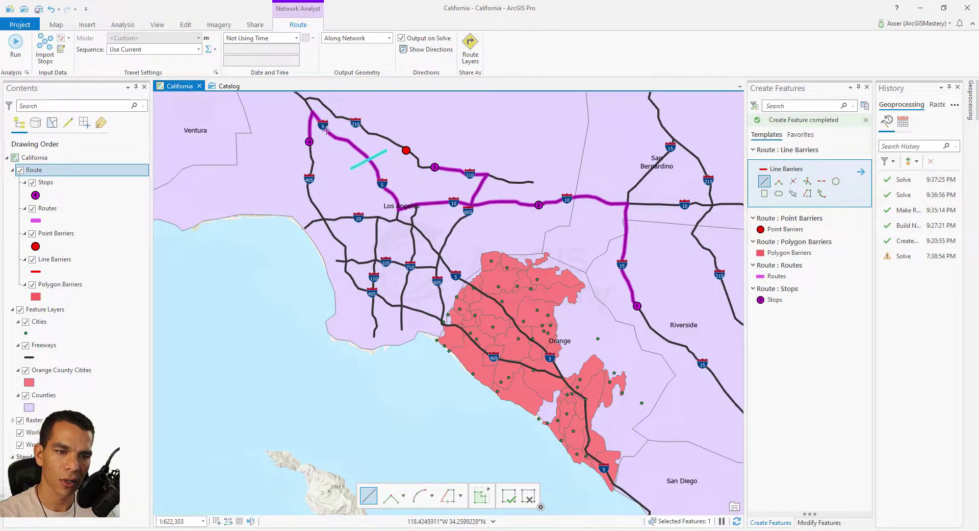
pyautogui.click(16, 46)
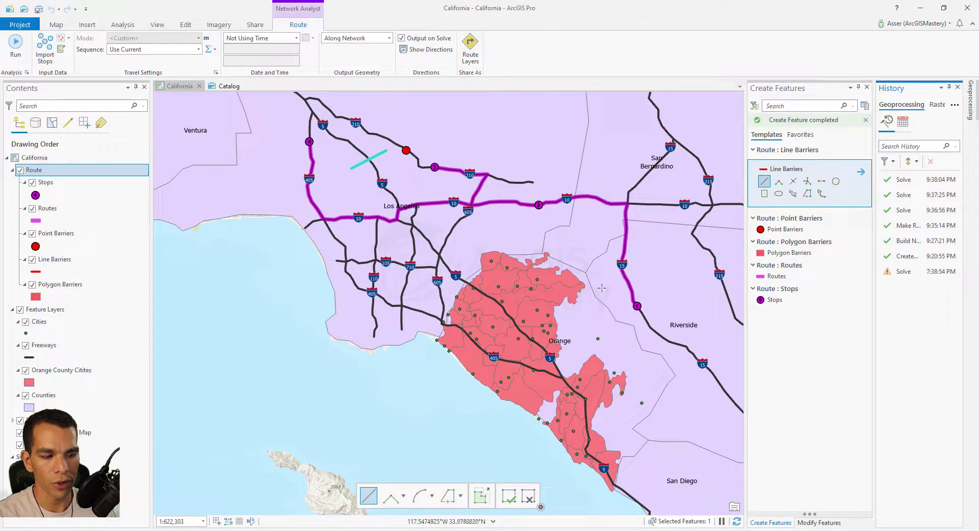
# Delete the line barrier across I-5 and the point barrier on I-210
pyautogui.click(185, 24)
pyautogui.click(297, 46)
pyautogui.click(380, 157)
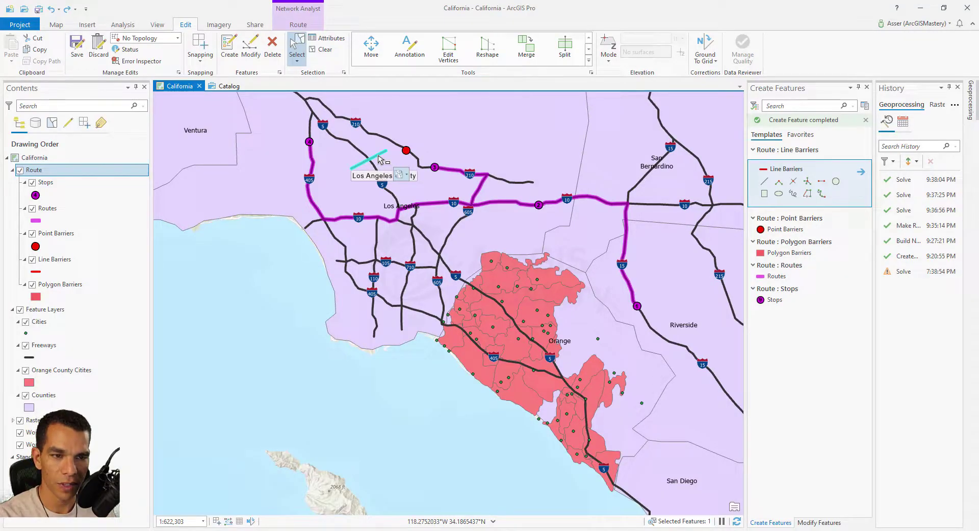
pyautogui.click(273, 50)
pyautogui.click(407, 151)
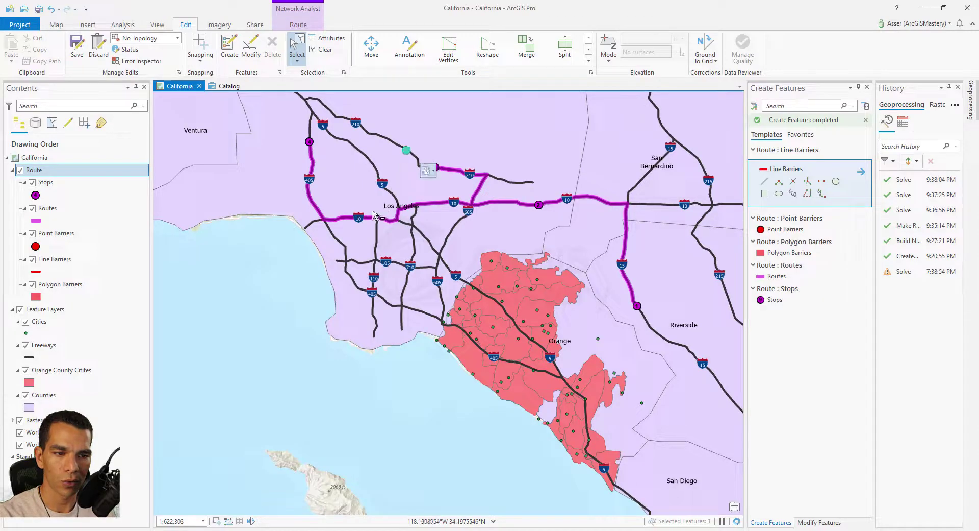
pyautogui.press('Delete')
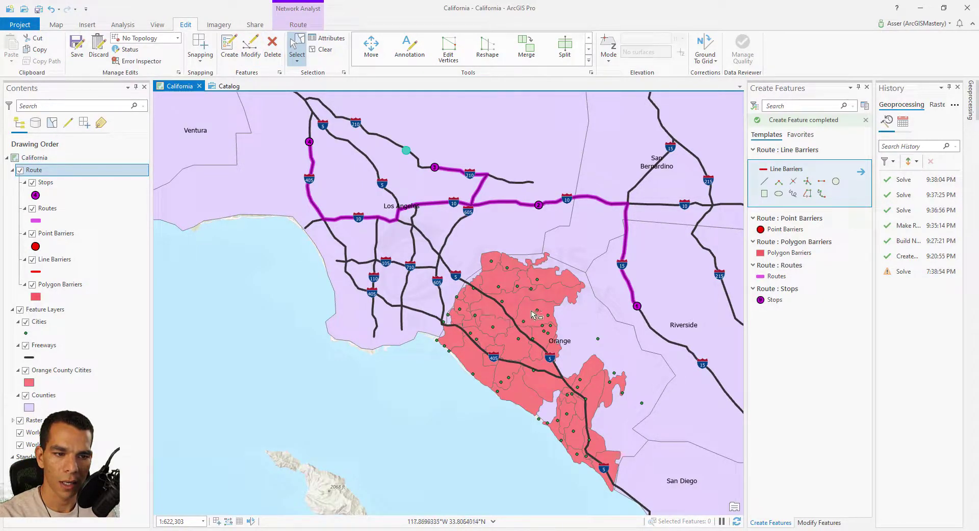
# Delete the first stop on I-15 near Riverside and solve the route with the remaining stops
pyautogui.click(638, 306)
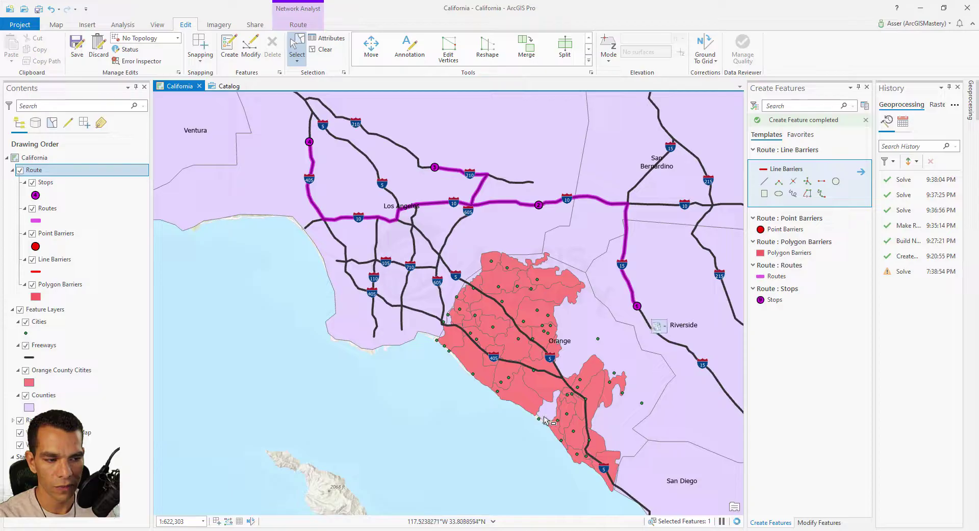
pyautogui.press('Delete')
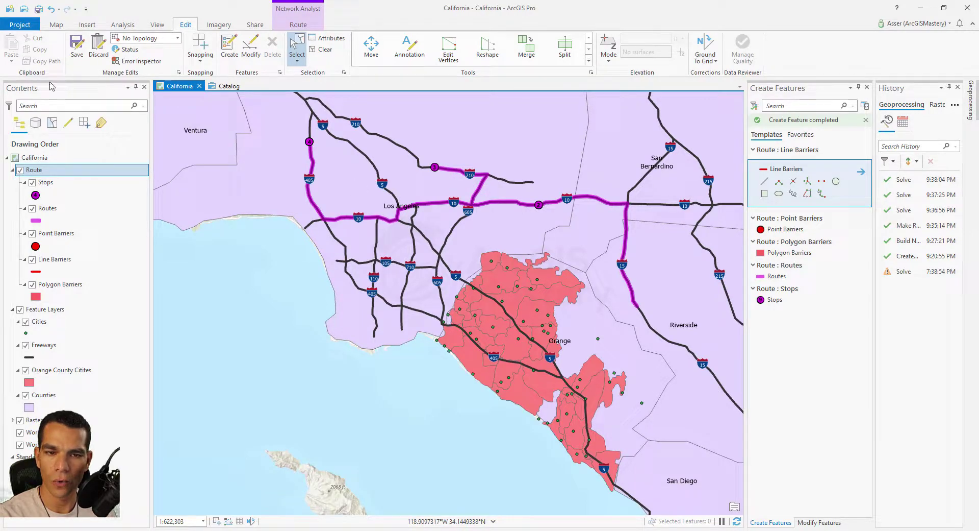
pyautogui.click(298, 25)
pyautogui.click(16, 44)
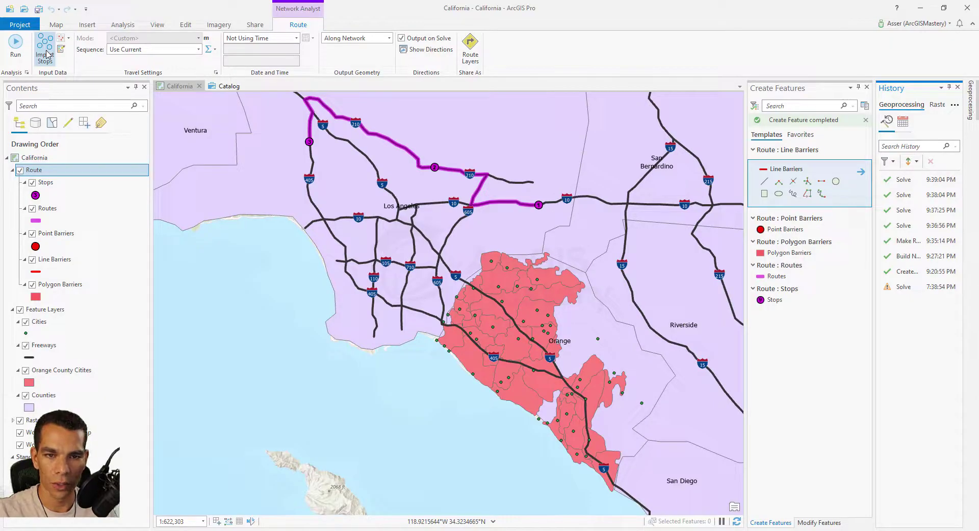
pyautogui.click(66, 37)
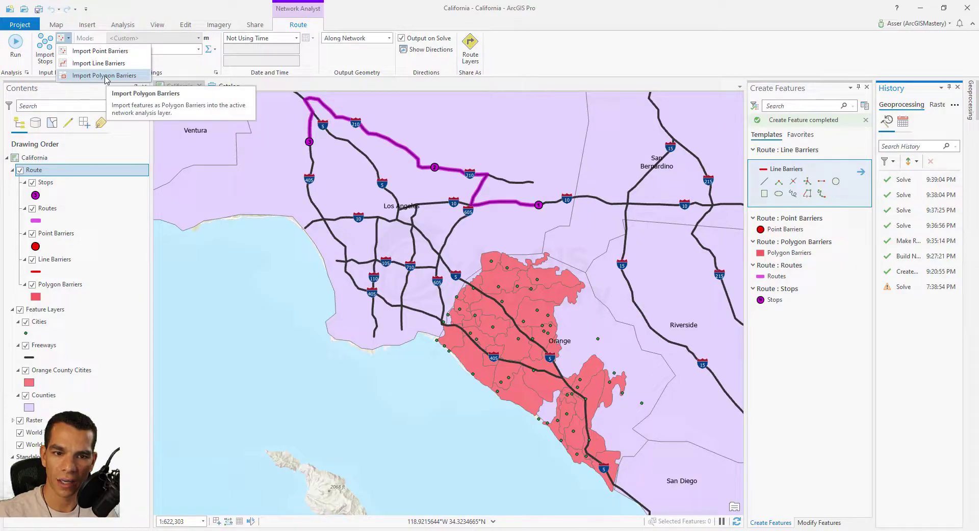
pyautogui.click(191, 77)
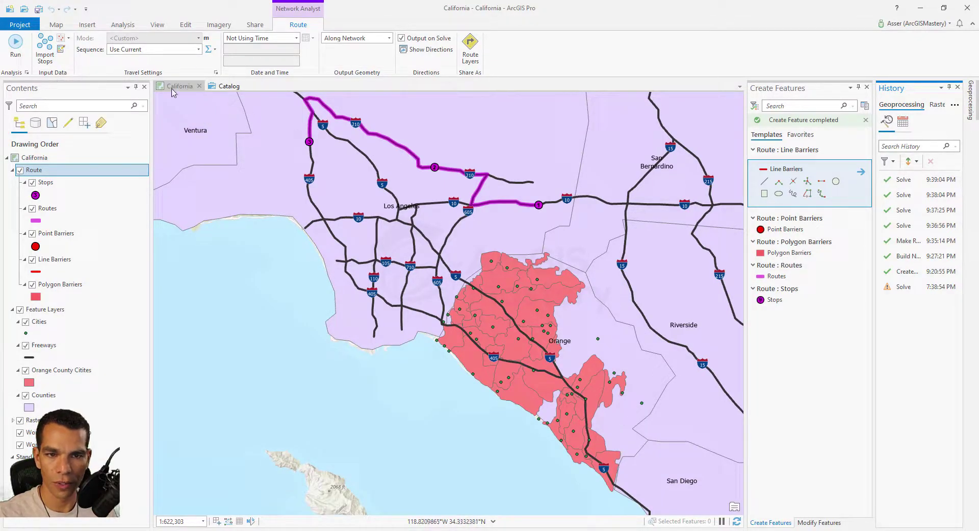
# Add eight stops along I-15, I-10, I-605 and I-405 around Los Angeles and Riverside, and solve the route with the current sequence
pyautogui.click(198, 49)
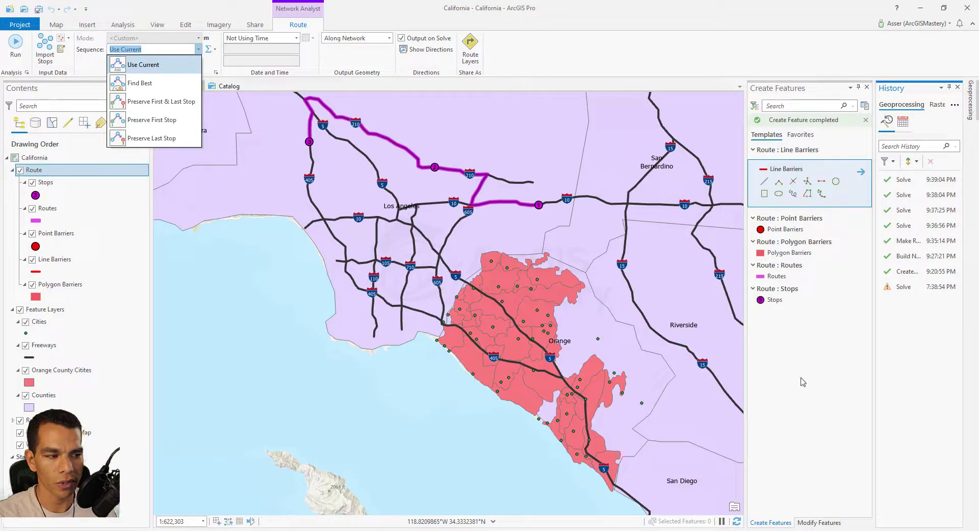
pyautogui.click(703, 354)
pyautogui.click(769, 301)
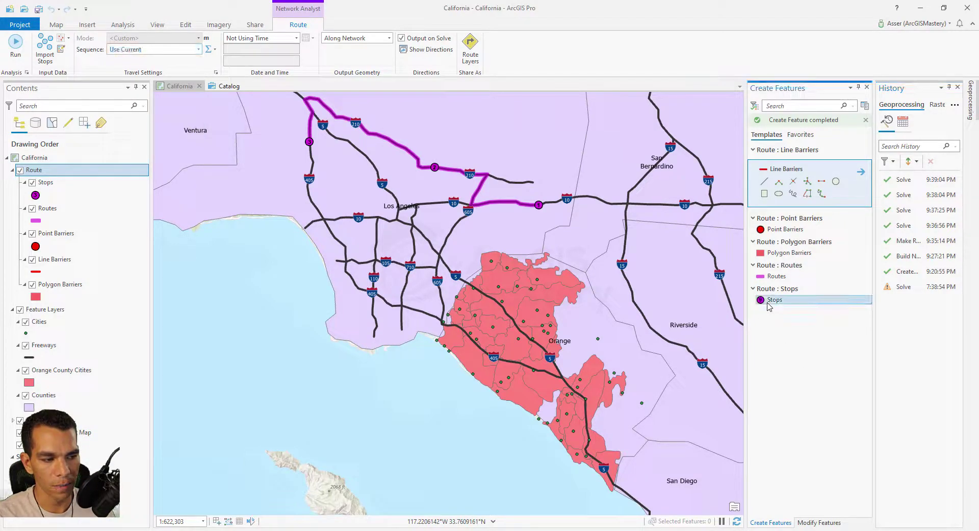
pyautogui.click(712, 205)
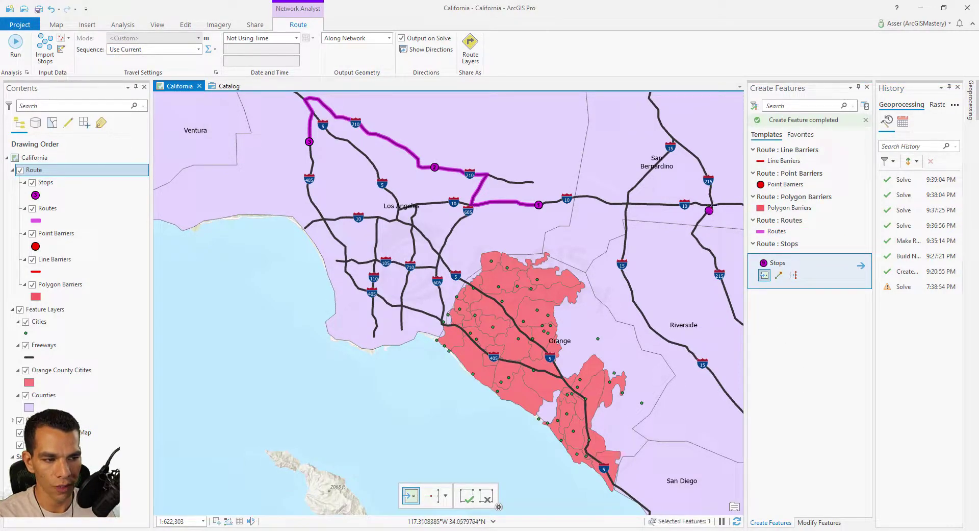
pyautogui.click(596, 198)
pyautogui.click(442, 298)
pyautogui.click(416, 311)
pyautogui.click(357, 285)
pyautogui.click(339, 241)
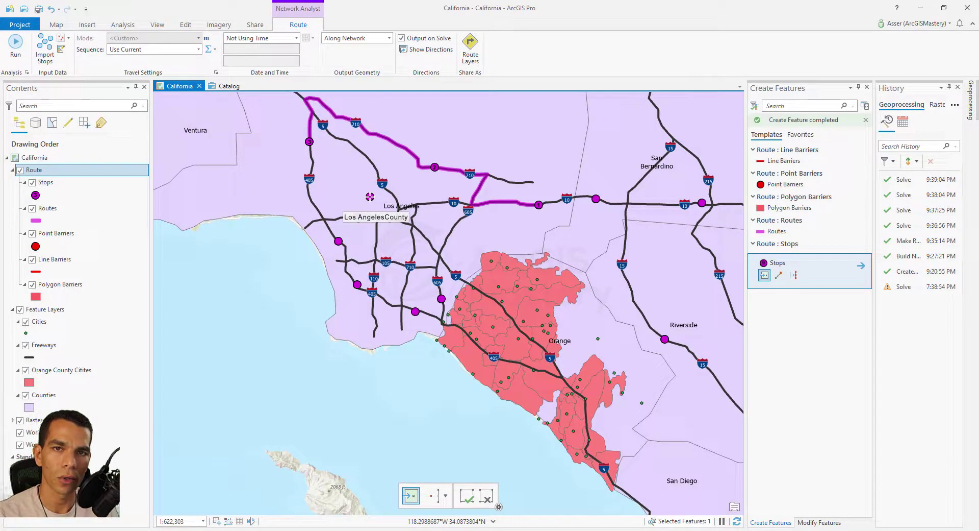
pyautogui.click(369, 216)
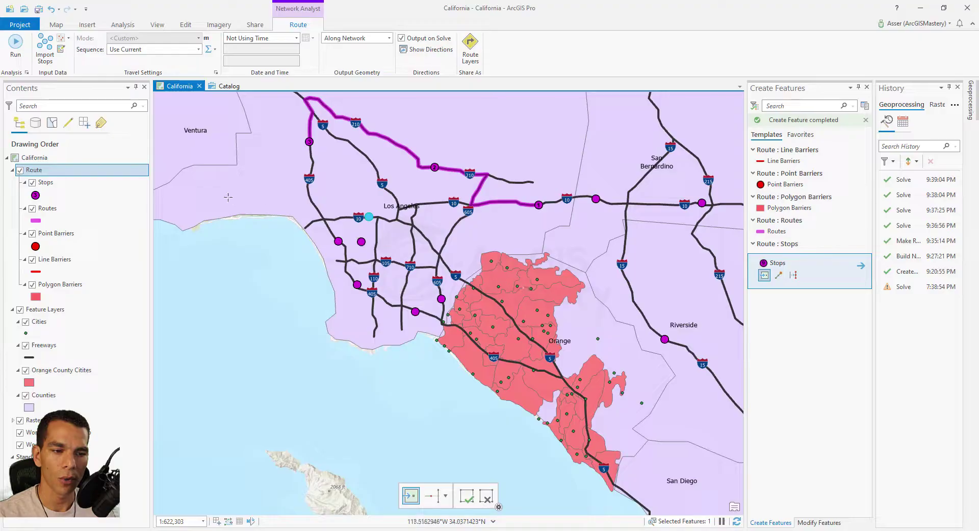
pyautogui.click(20, 49)
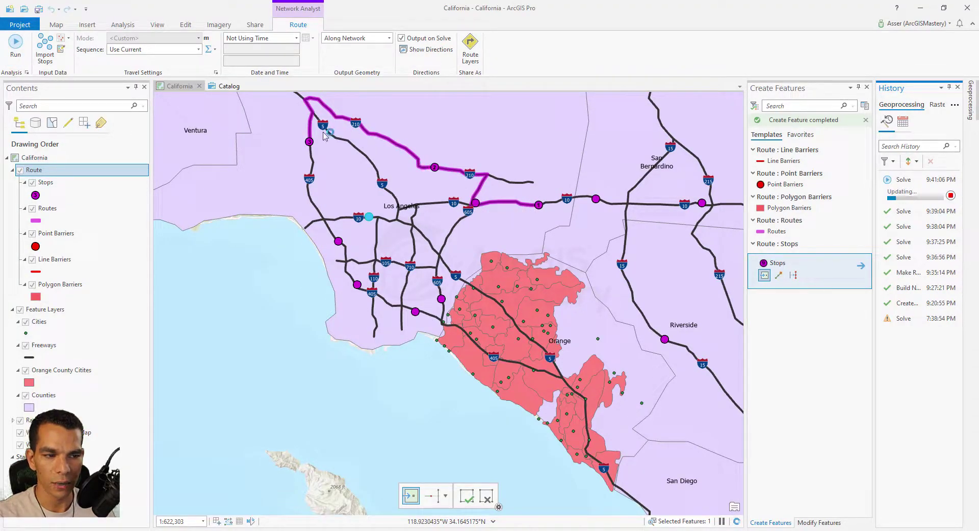
pyautogui.click(360, 207)
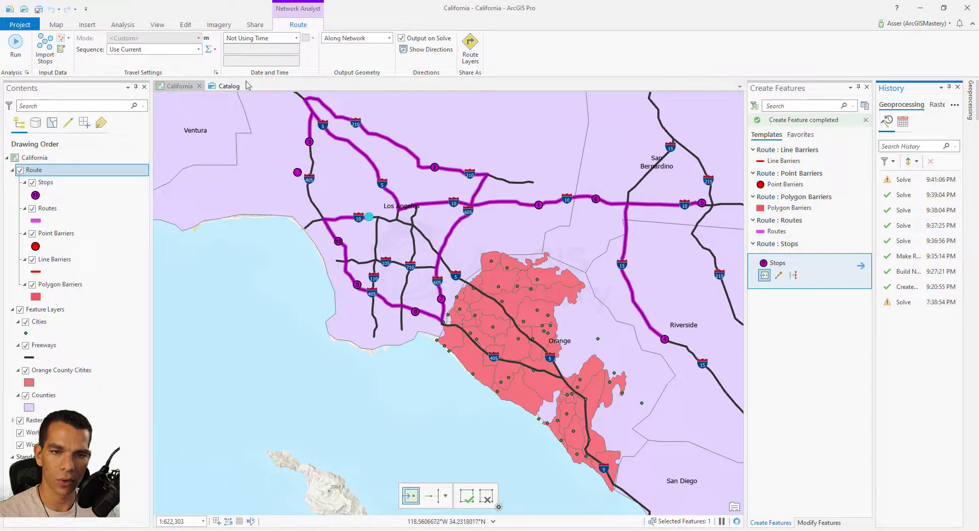
# Set the stop sequence to Find Best and solve the route again
pyautogui.click(199, 49)
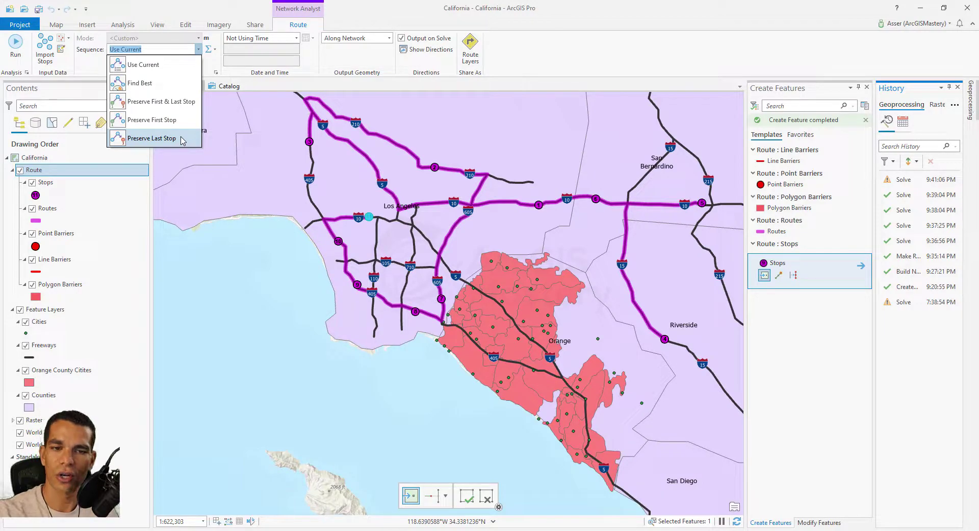
pyautogui.click(152, 86)
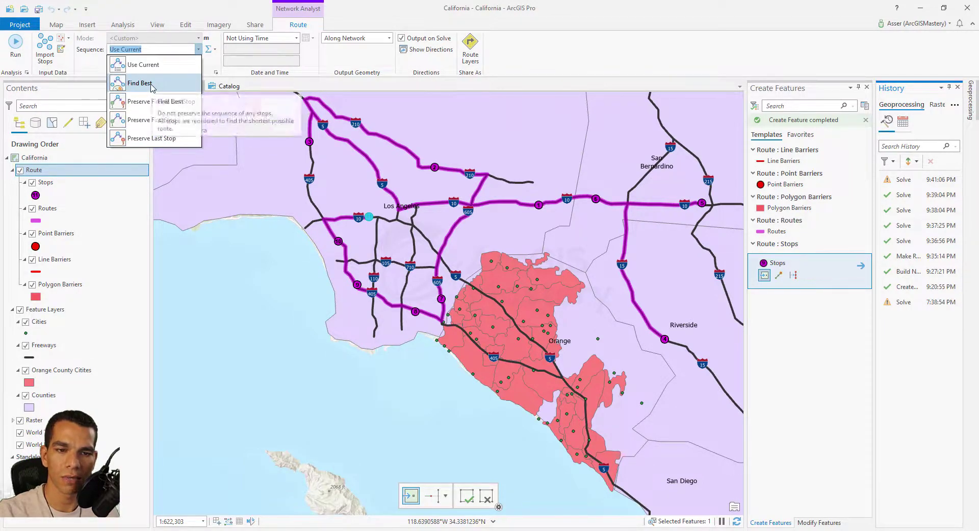
pyautogui.click(16, 44)
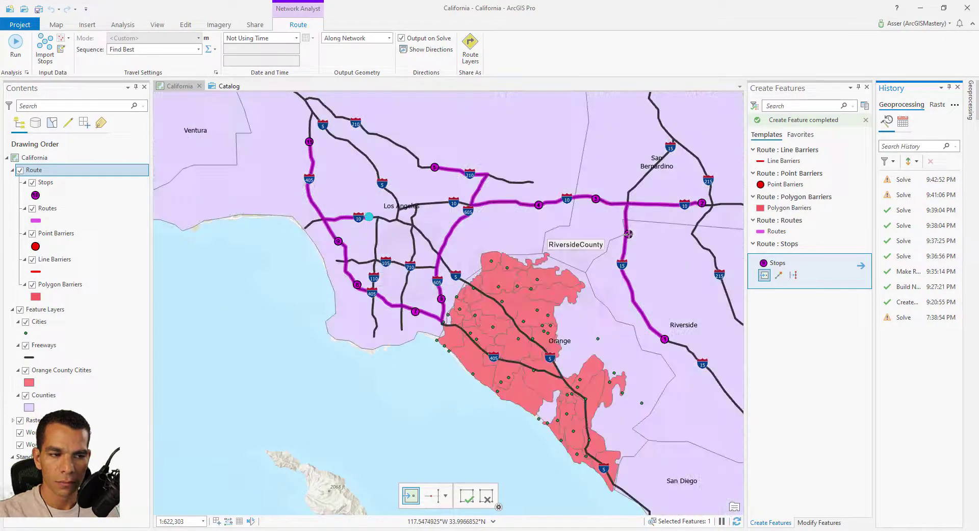
pyautogui.hotkey('ctrl', 'z')
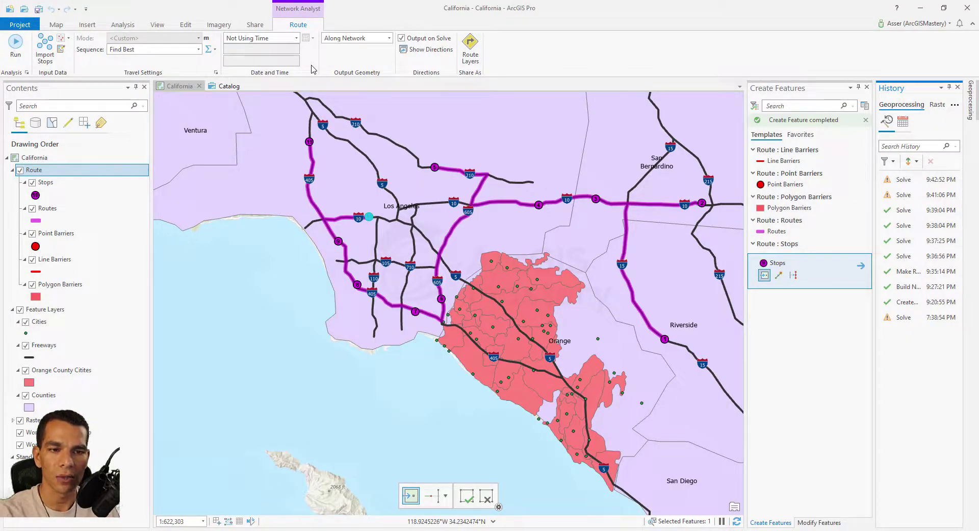
# Set the route's output geometry to No Lines and solve the analysis
pyautogui.click(389, 39)
pyautogui.click(389, 42)
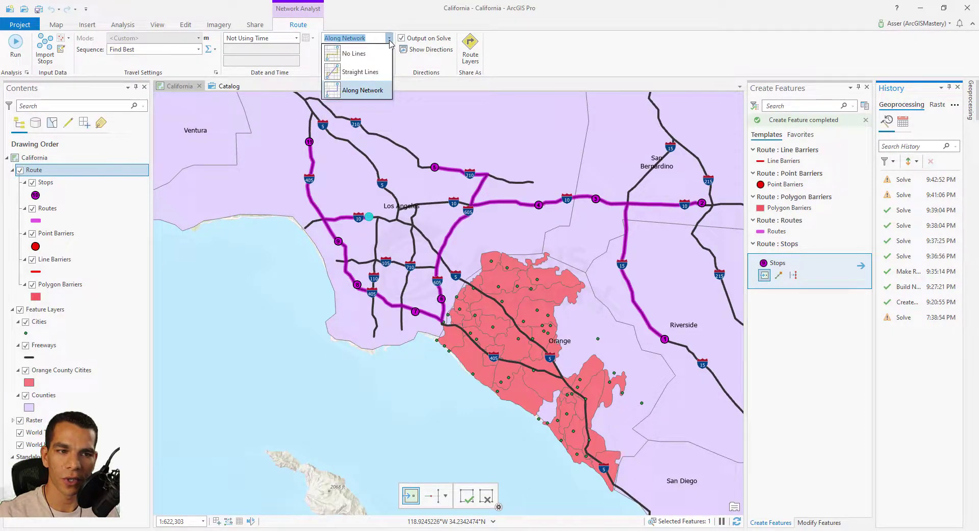
pyautogui.click(348, 54)
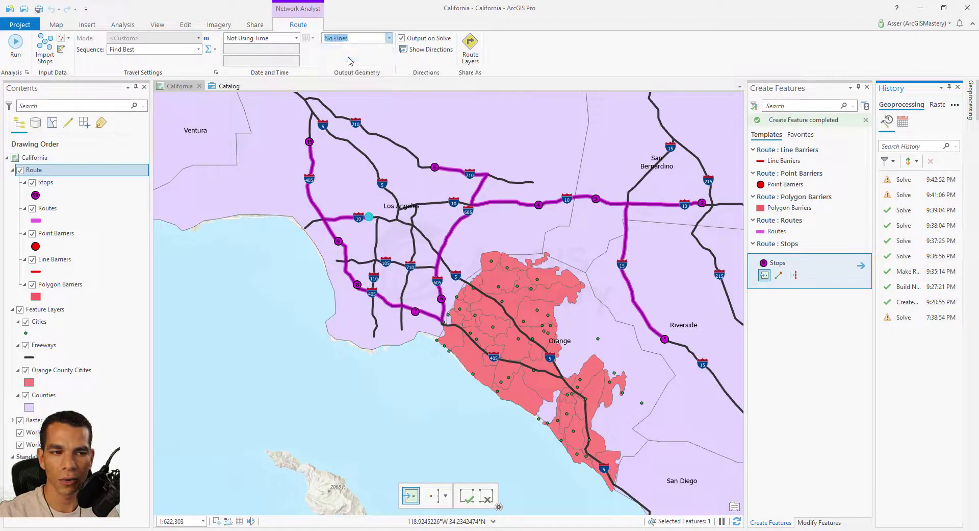
pyautogui.click(15, 43)
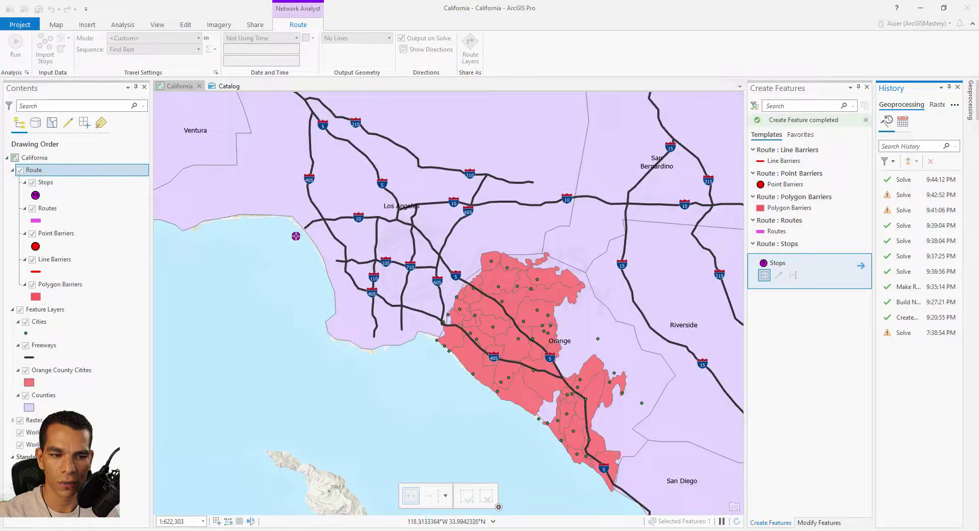
pyautogui.moveTo(309, 148); pyautogui.dragTo(285, 197)
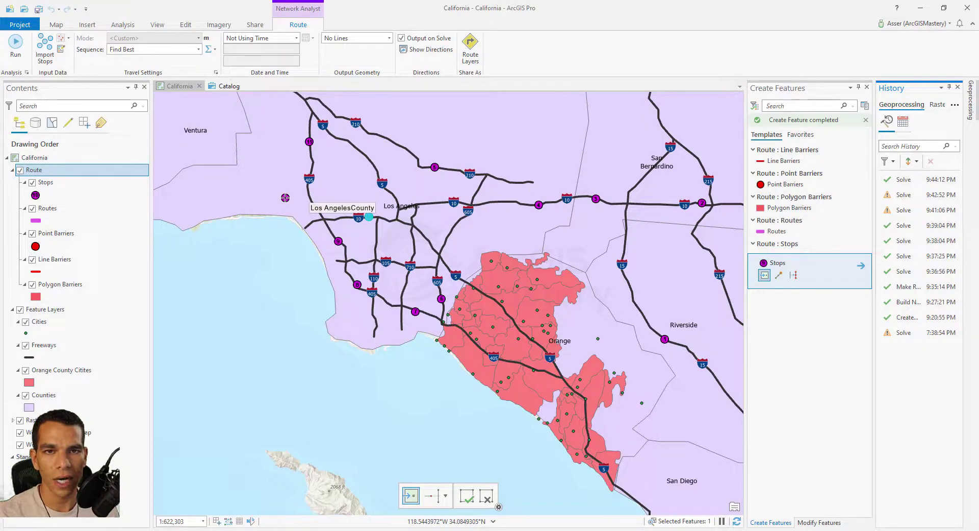
pyautogui.press('Escape')
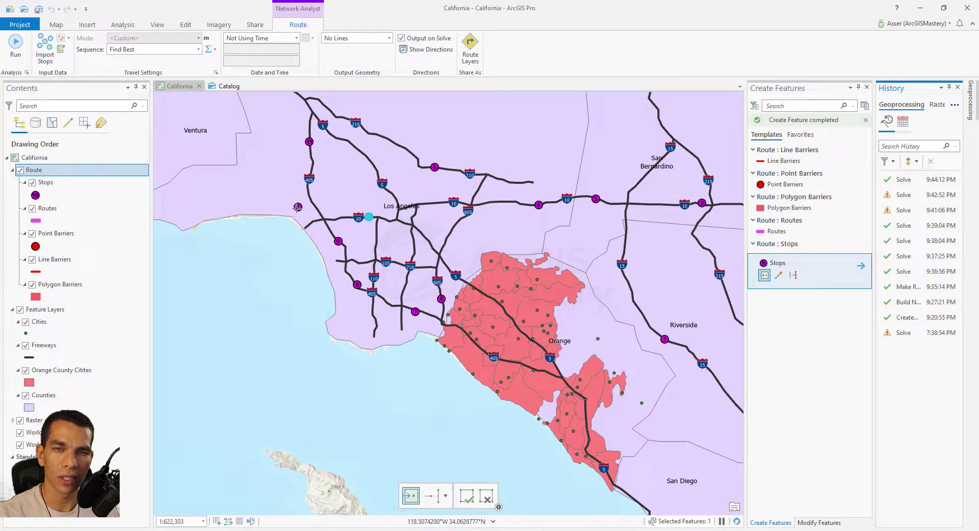
# Show the route's turn-by-turn directions and widen the list to read them
pyautogui.click(424, 51)
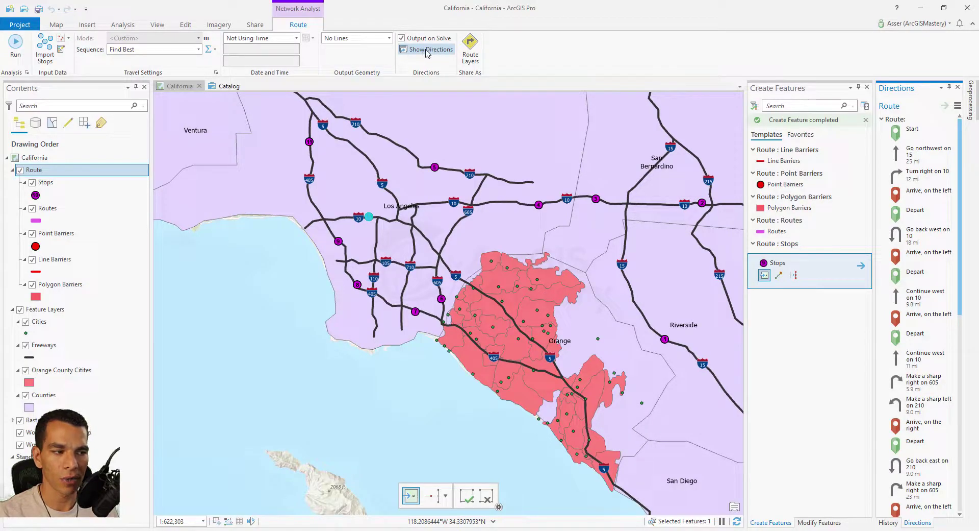
pyautogui.moveTo(874, 199); pyautogui.dragTo(739, 199)
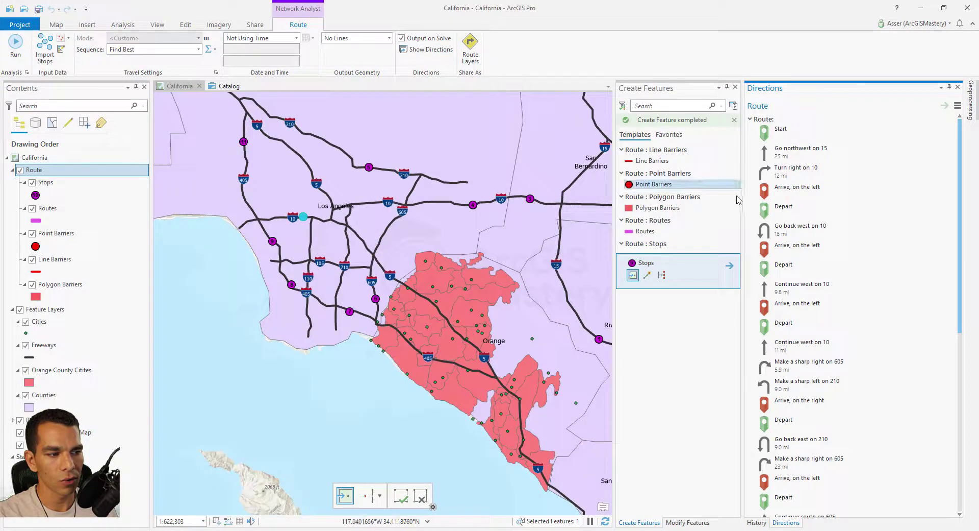
pyautogui.click(808, 267)
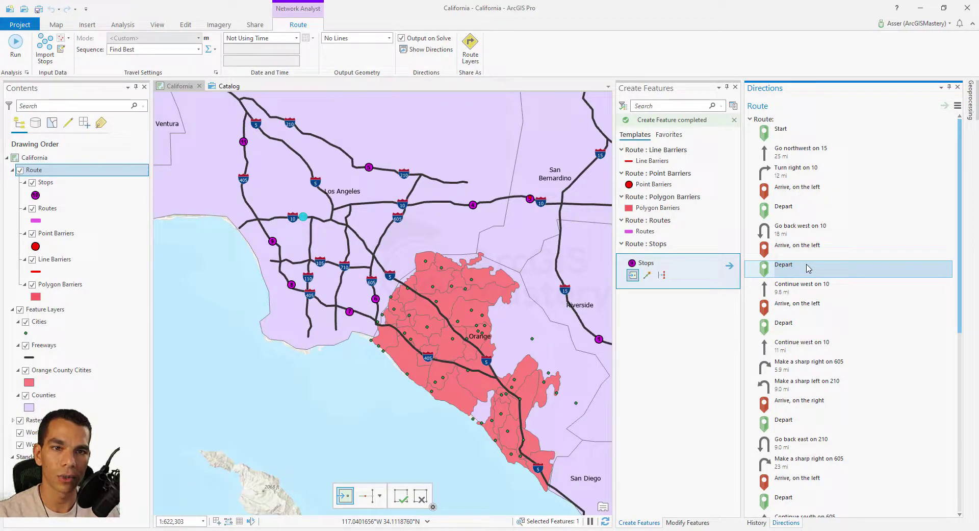
# Solve the route with Straight Lines as the output geometry and show its directions
pyautogui.click(389, 39)
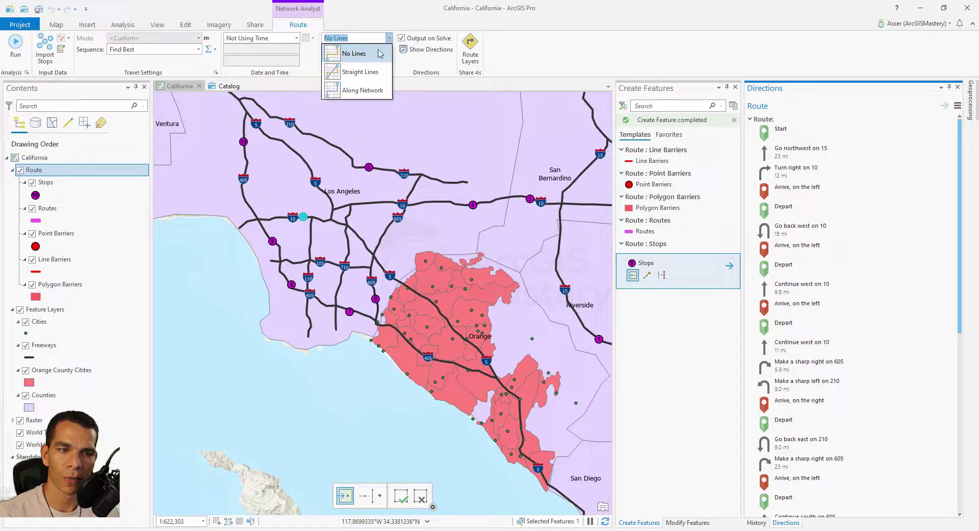
pyautogui.click(365, 74)
pyautogui.click(334, 227)
pyautogui.click(903, 187)
pyautogui.click(15, 46)
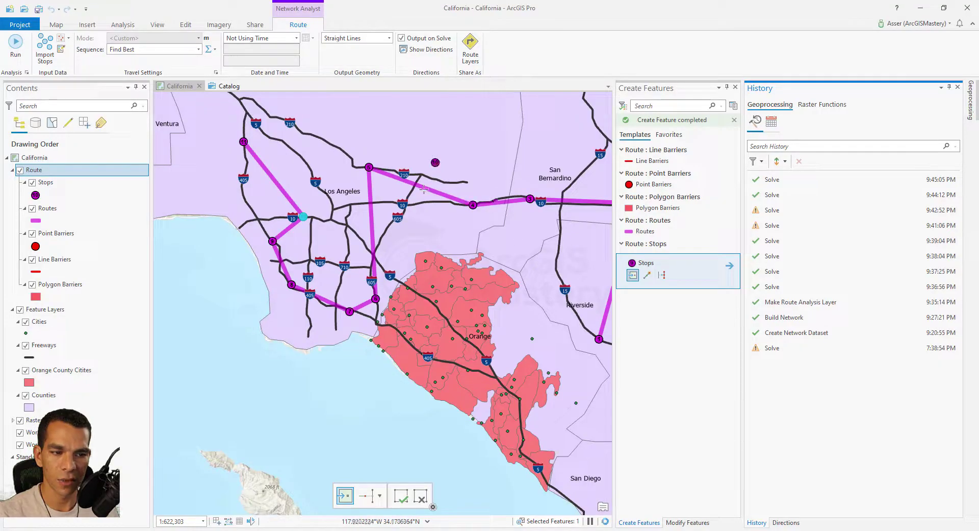
pyautogui.click(436, 51)
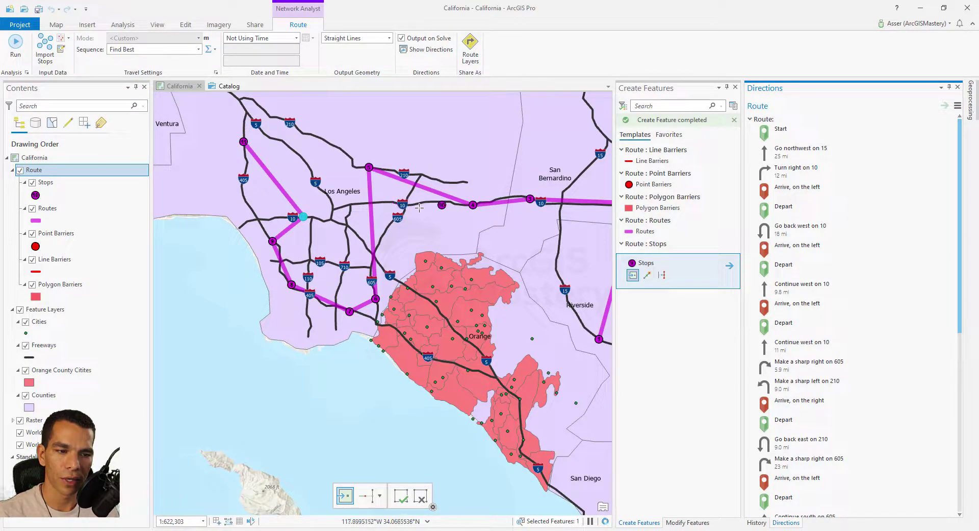
# Set the output geometry back to Along Network and solve the route again
pyautogui.click(389, 39)
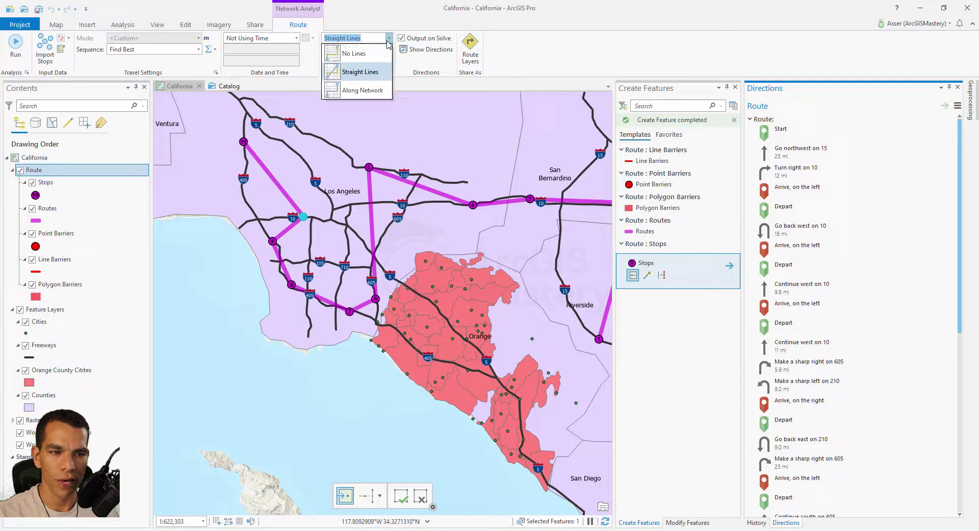
pyautogui.click(368, 90)
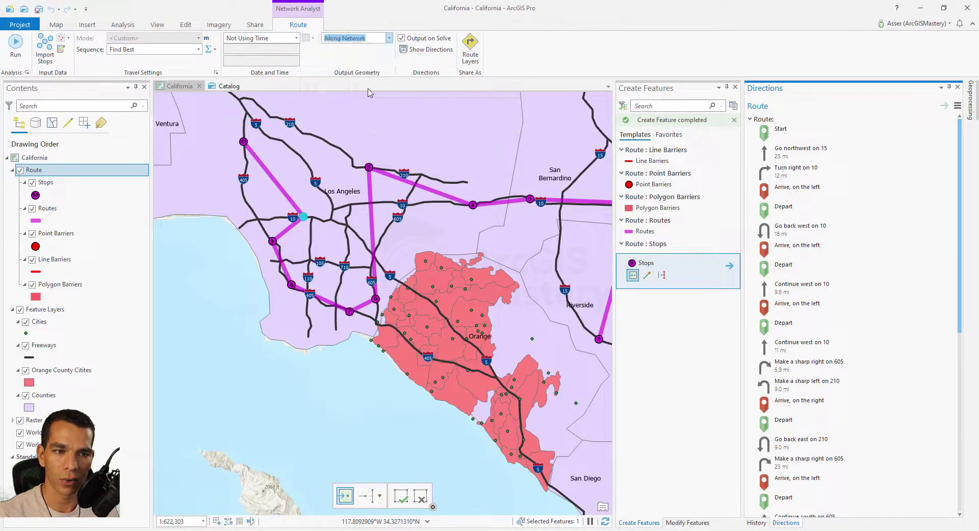
pyautogui.click(21, 49)
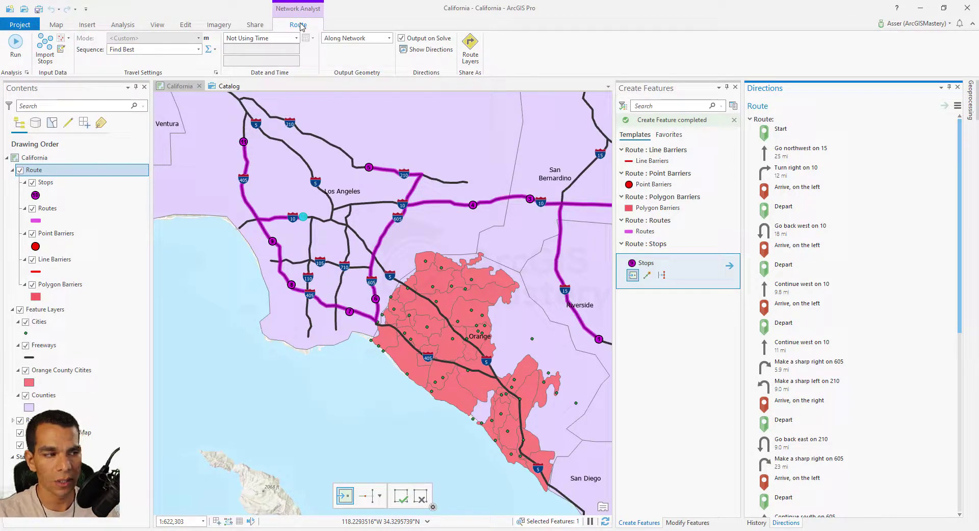
# Close the Directions and History panes and remove the Route layer from the map, saving its edits
pyautogui.click(958, 86)
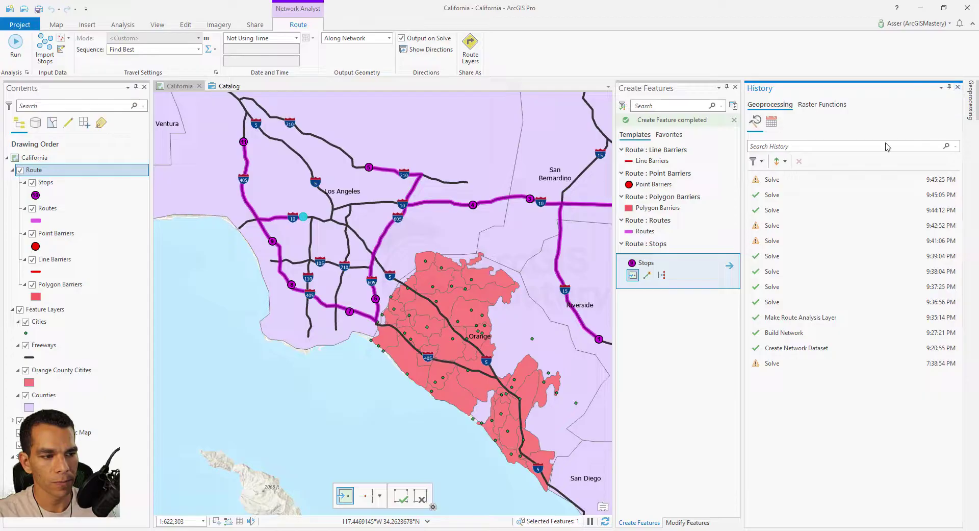
pyautogui.click(957, 87)
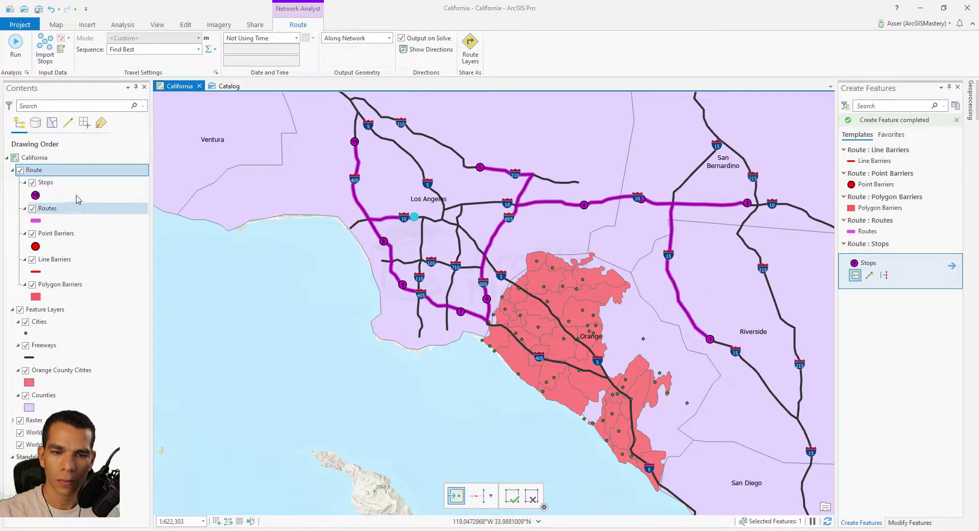
pyautogui.rightClick(39, 170)
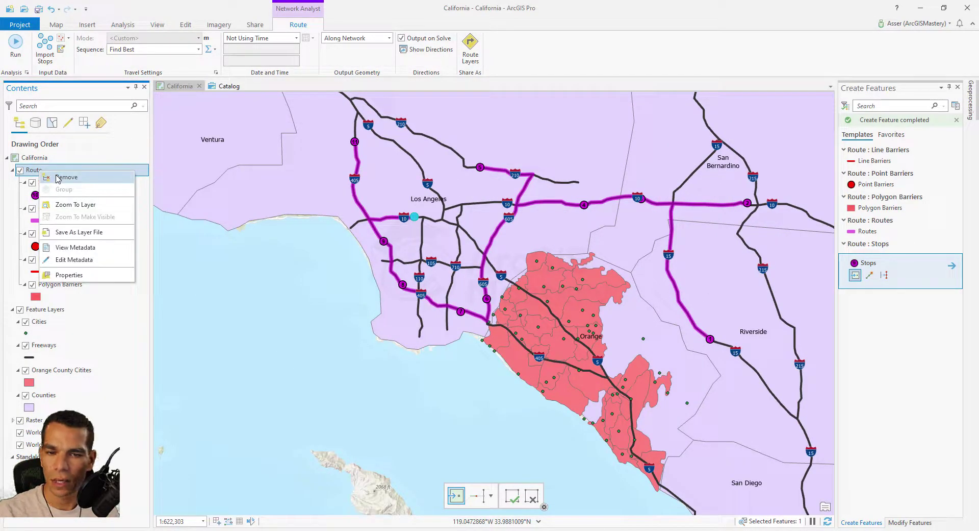
pyautogui.click(59, 177)
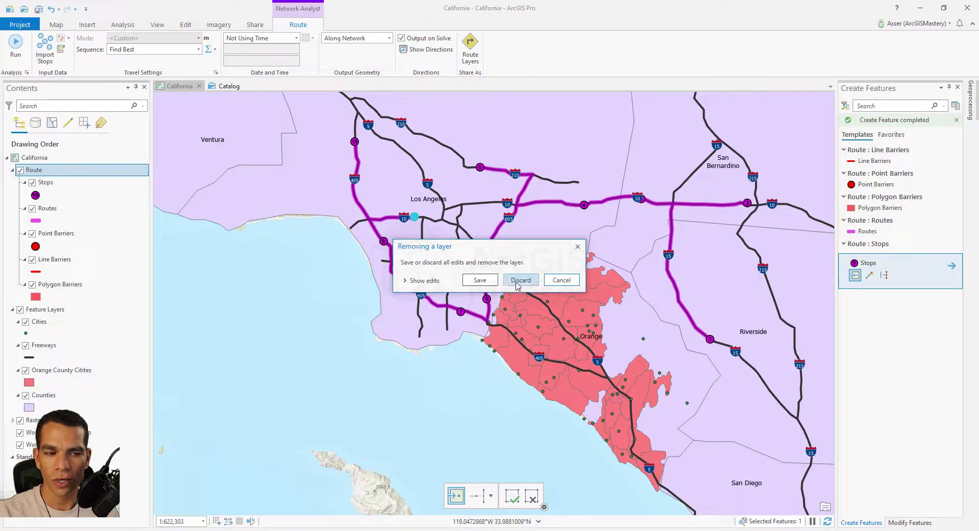
pyautogui.click(482, 280)
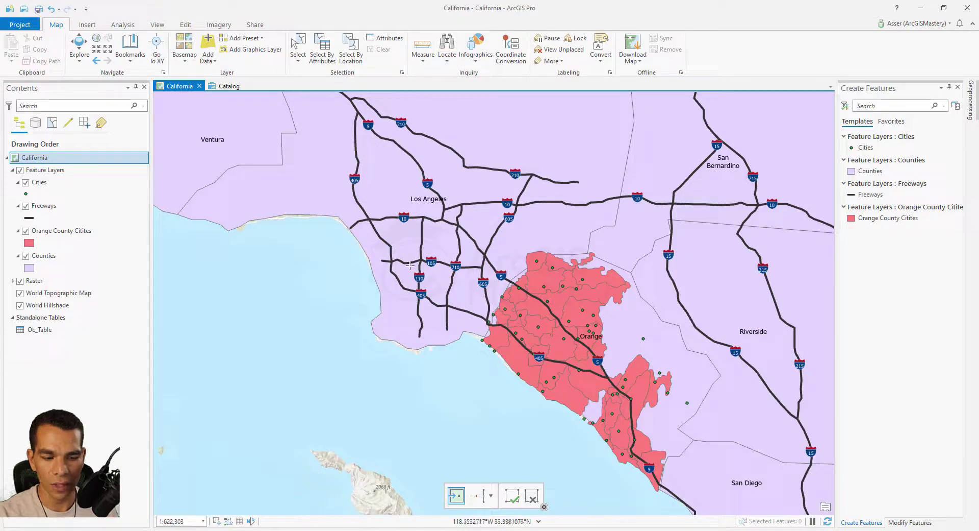
# Browse up to California.gdb in the catalog and refresh its contents to check for the saved route dataset
pyautogui.click(228, 87)
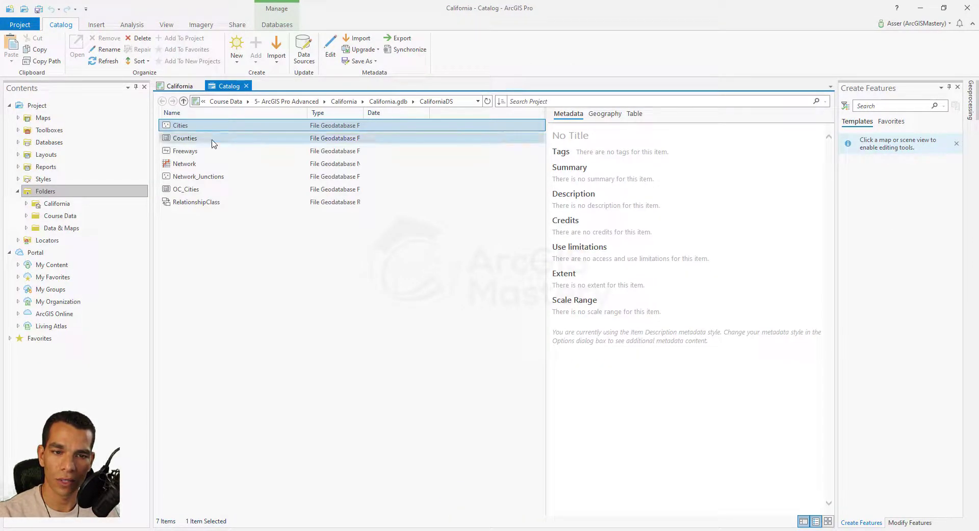
pyautogui.click(183, 87)
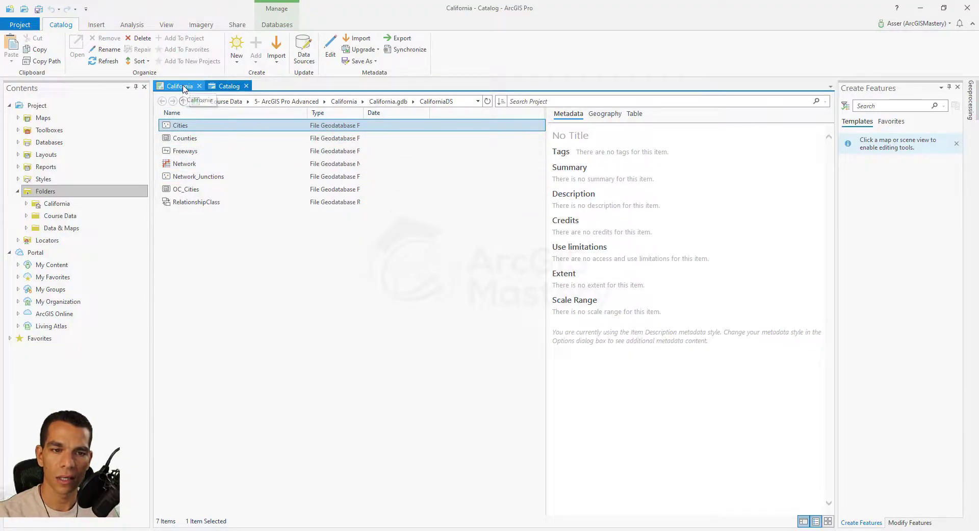
pyautogui.click(212, 88)
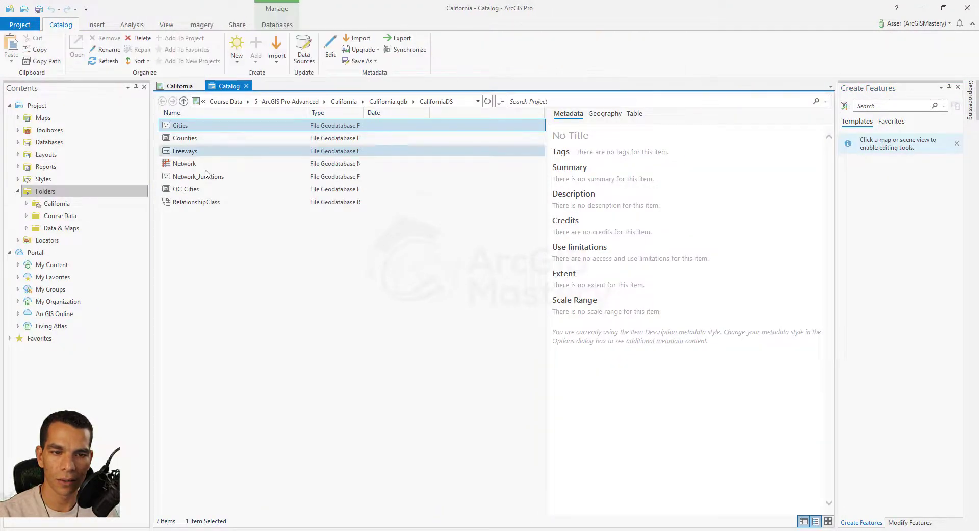
pyautogui.click(184, 102)
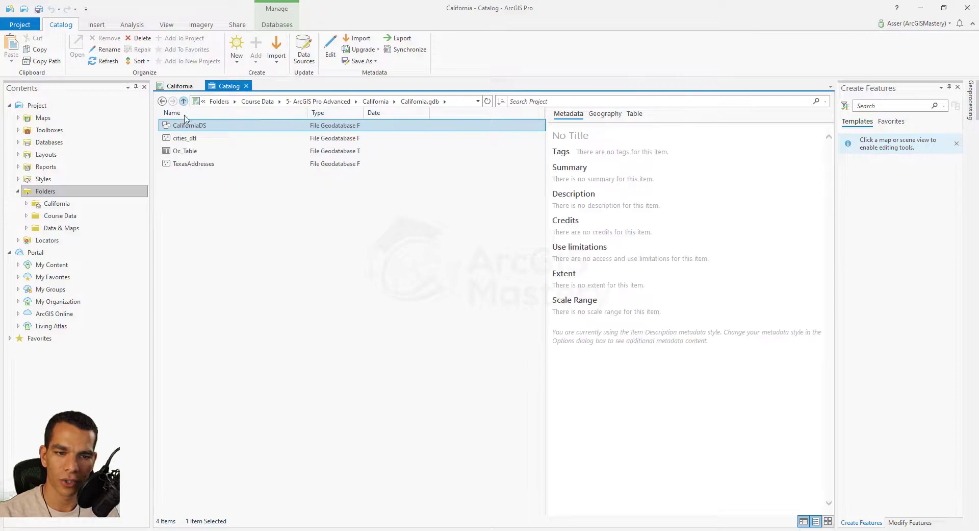
pyautogui.rightClick(191, 190)
pyautogui.click(218, 359)
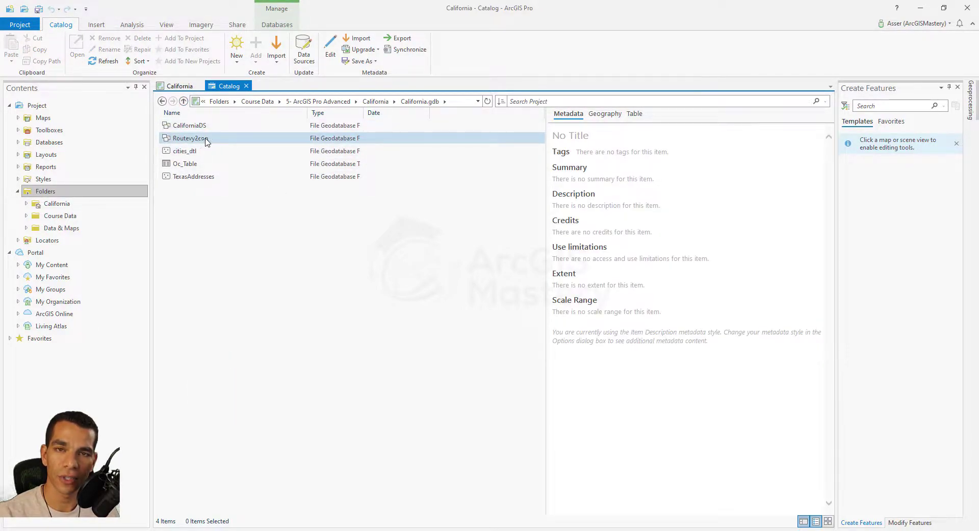
# Inspect the feature classes inside the saved route dataset in California.gdb, and return to the California map
pyautogui.doubleClick(188, 139)
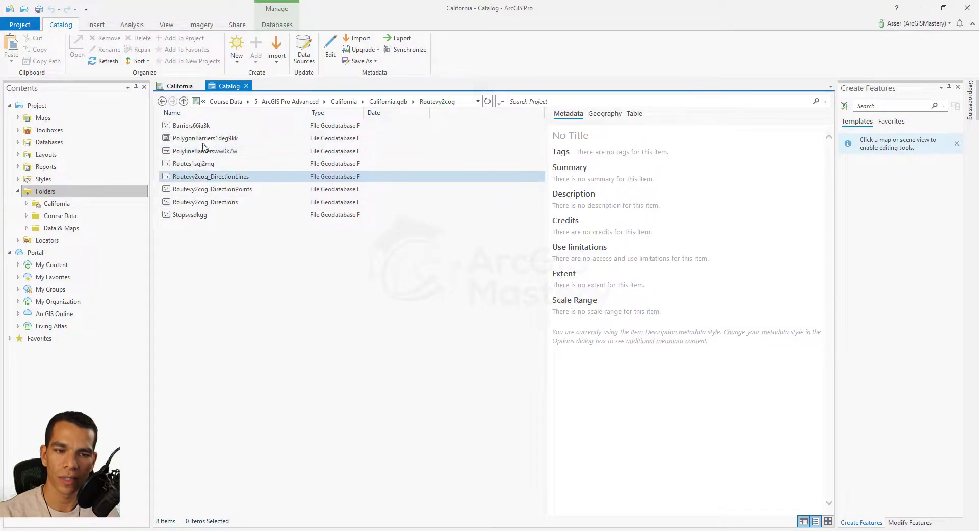
pyautogui.click(183, 101)
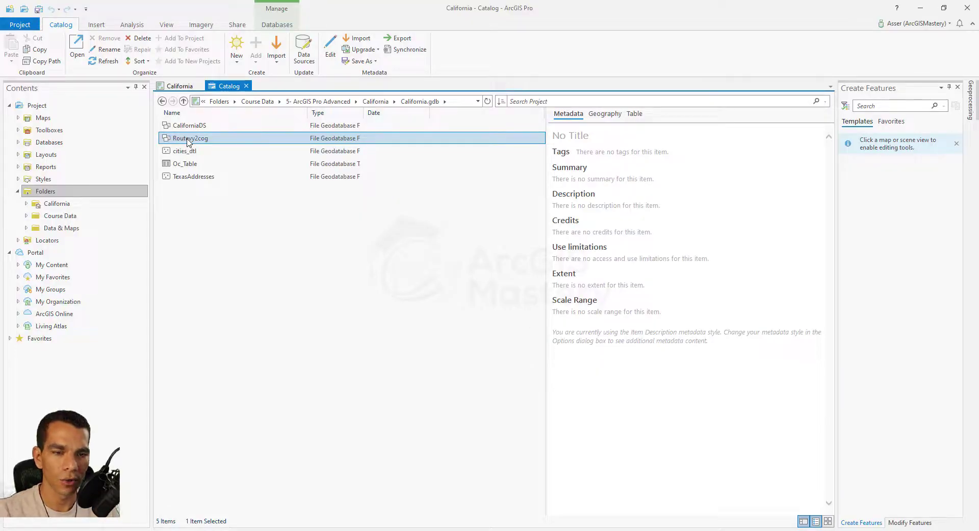
pyautogui.click(179, 86)
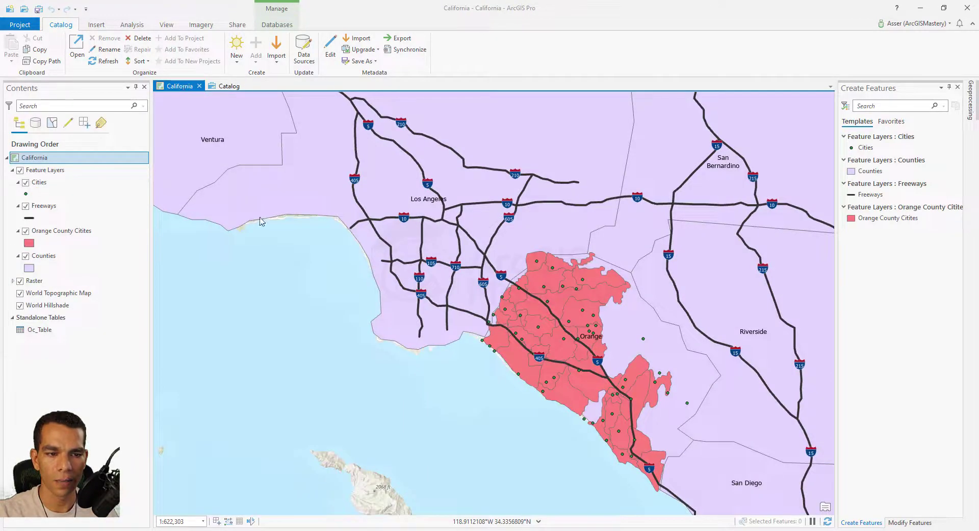
# Create a Service Area network analysis layer on the California map and close the History pane
pyautogui.click(122, 24)
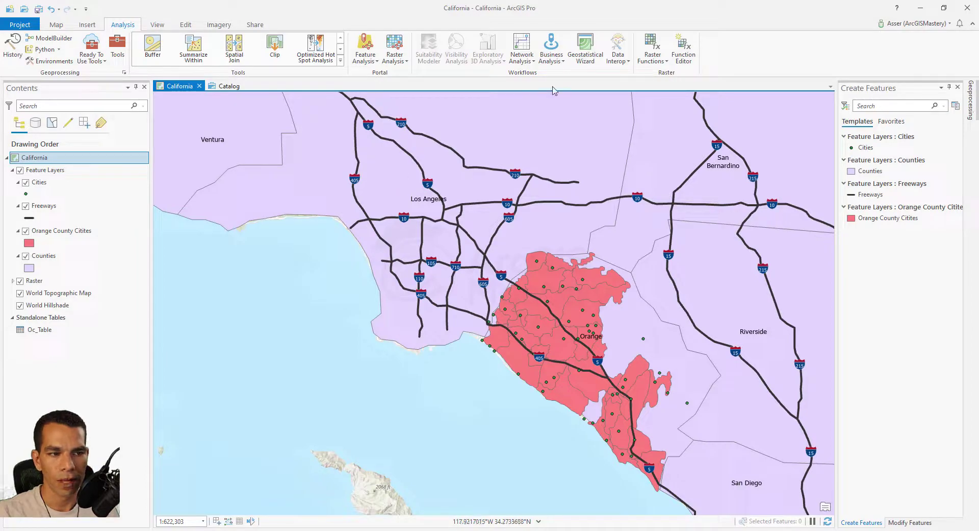
pyautogui.click(522, 60)
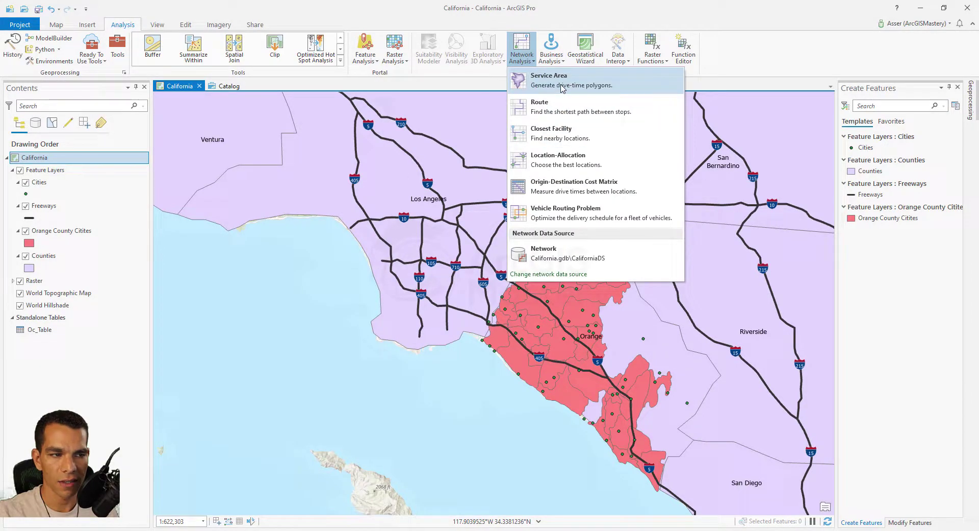
pyautogui.click(563, 88)
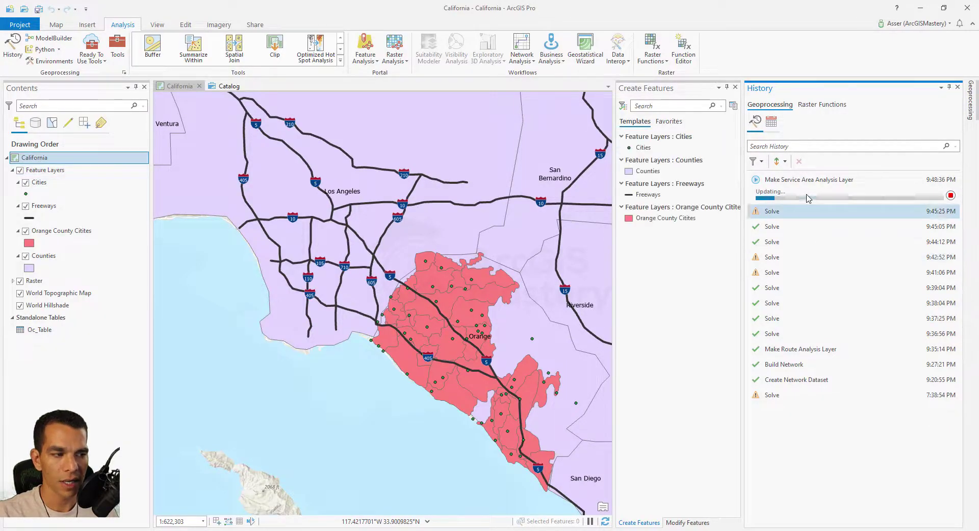
pyautogui.moveTo(797, 197)
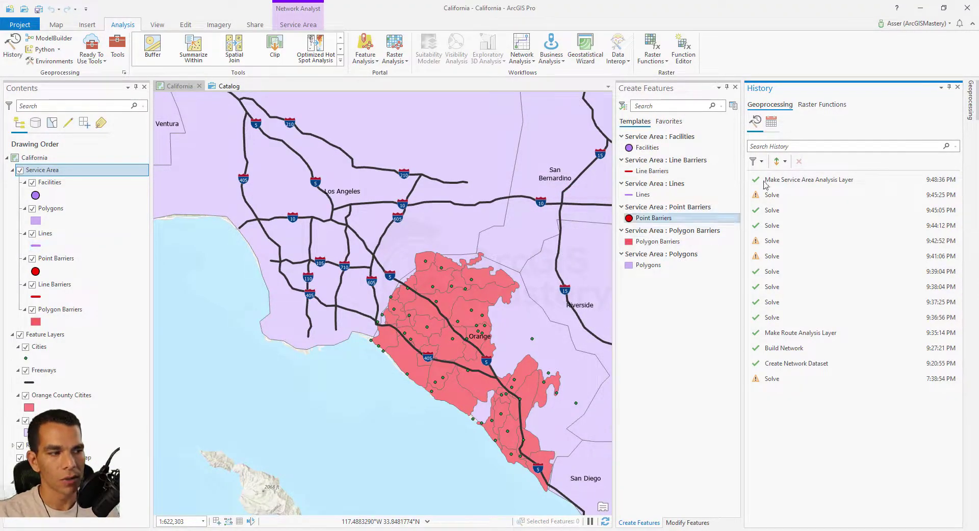
pyautogui.click(957, 86)
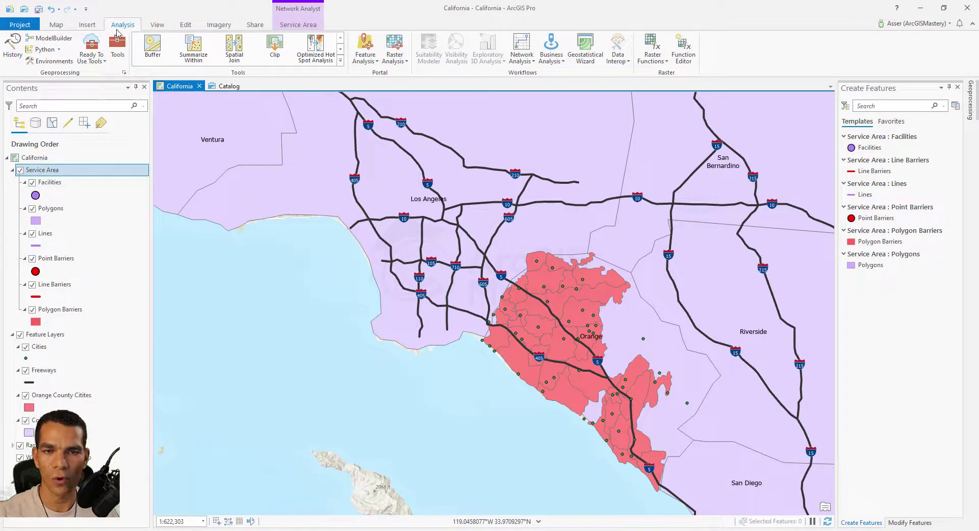
# Place a service area facility just south of the Los Angeles label and keep the travel direction as Away from Facilities
pyautogui.click(300, 26)
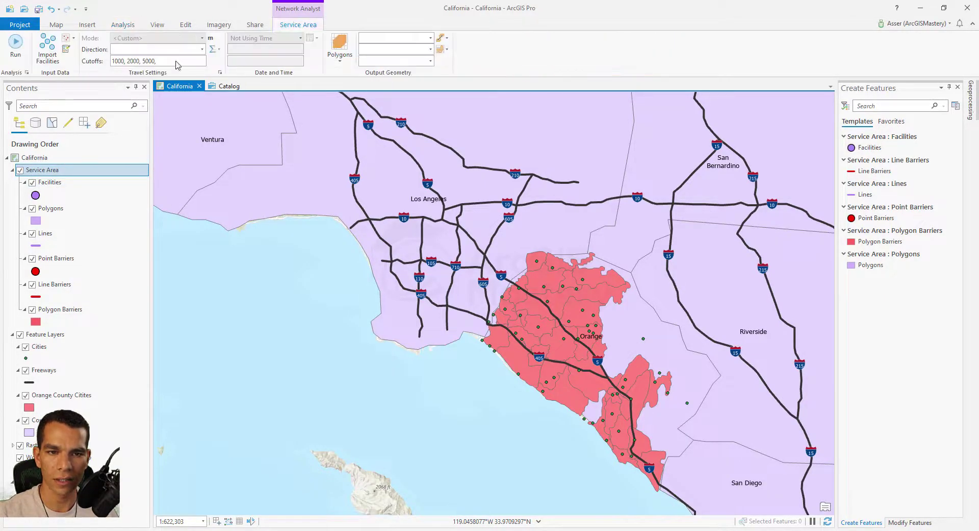
pyautogui.click(66, 49)
pyautogui.scroll(2, 415, 220)
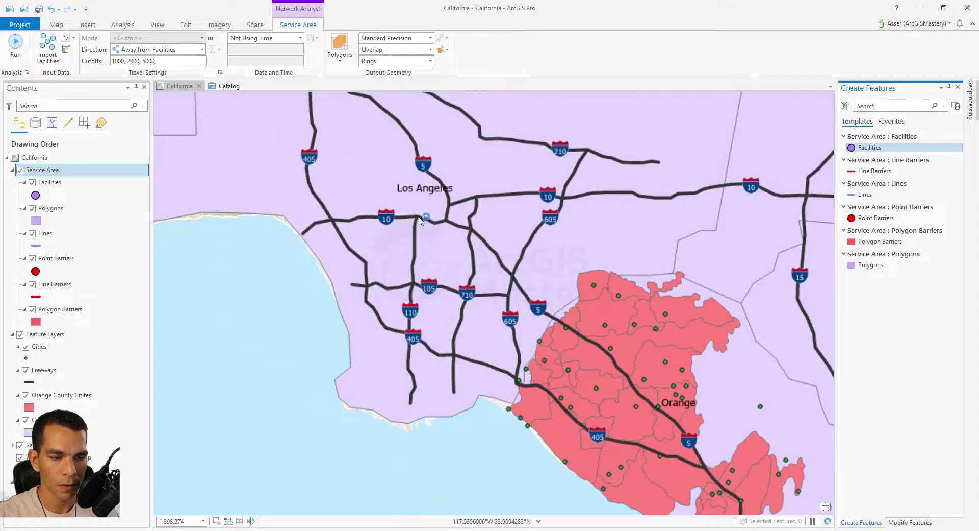
pyautogui.click(419, 208)
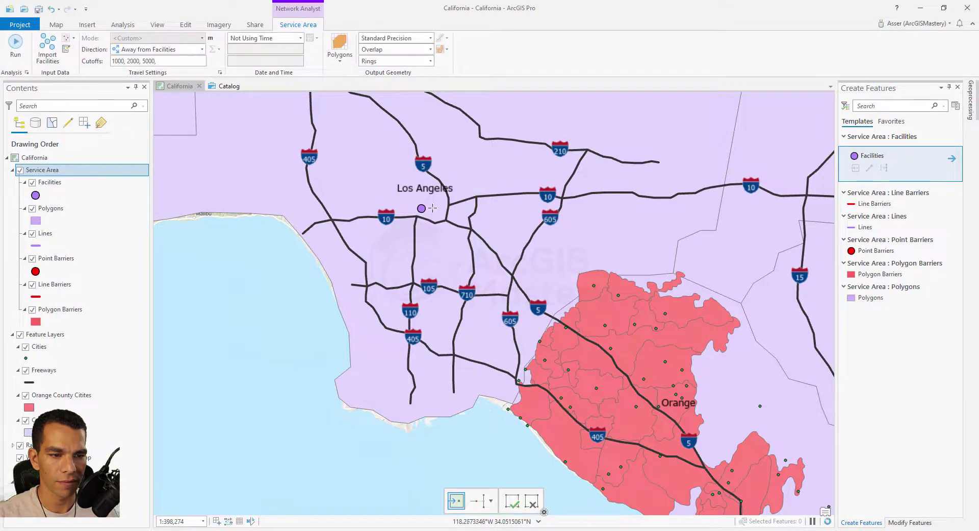
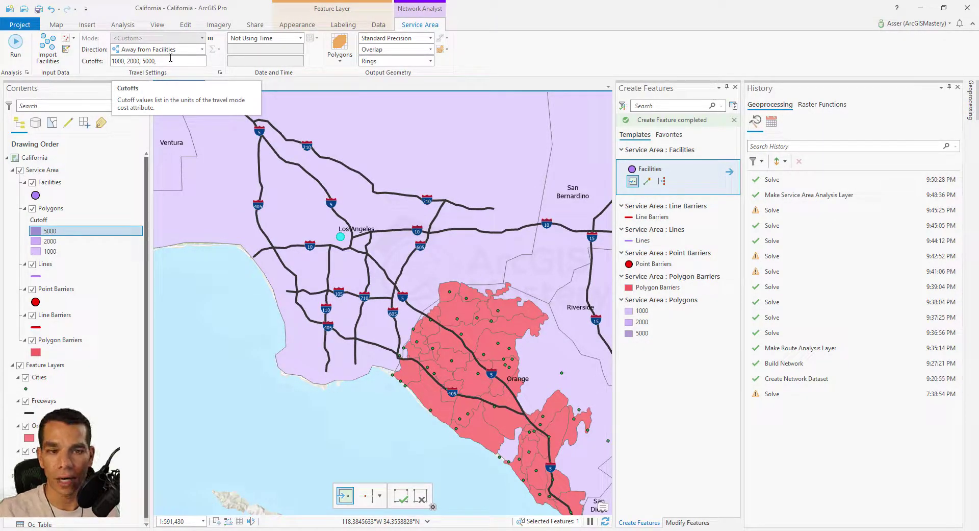
pyautogui.click(202, 49)
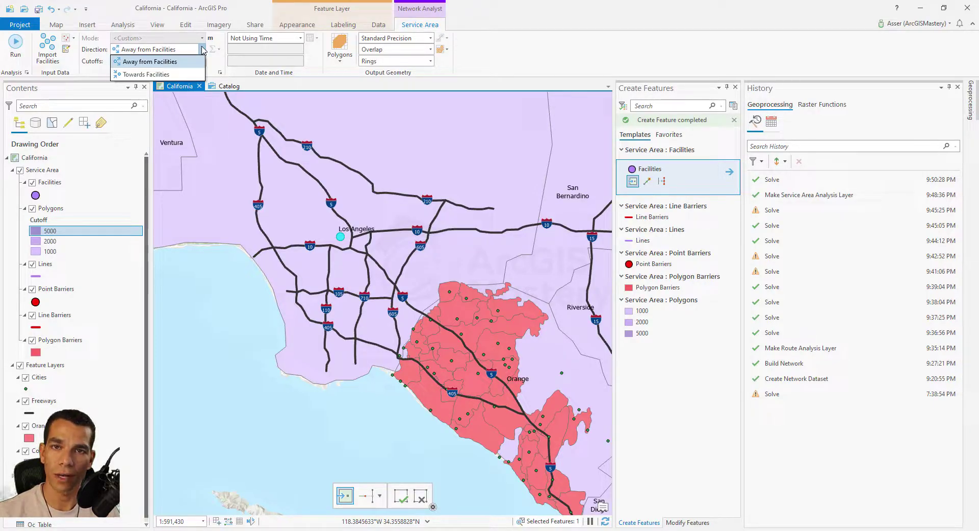
pyautogui.click(179, 62)
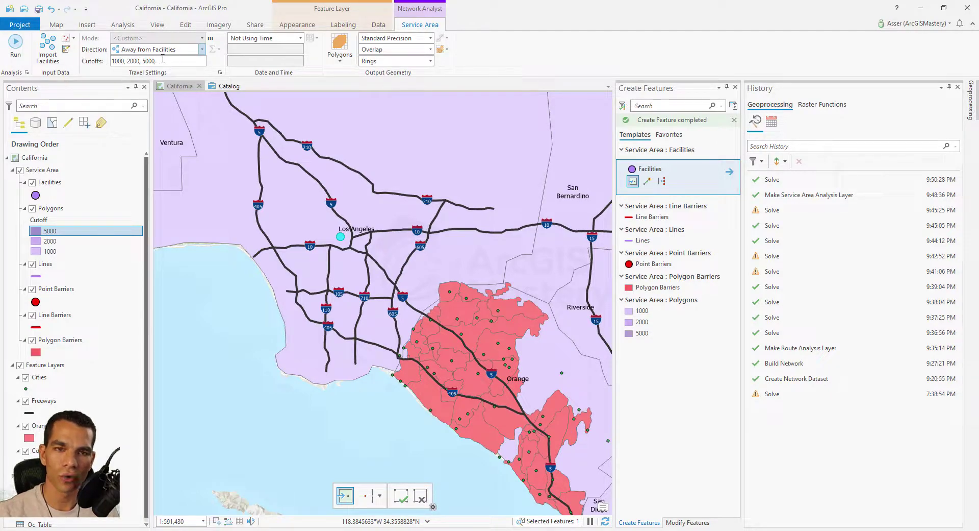
# Examine the service area's travel mode properties, trying the Trucking type and checking the impedance cost units, and discard the changes
pyautogui.click(220, 75)
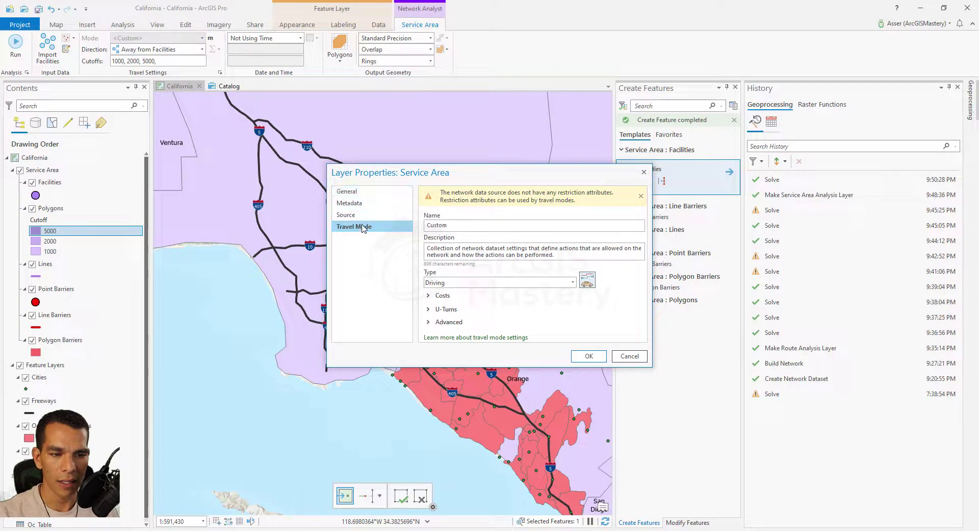
pyautogui.click(573, 282)
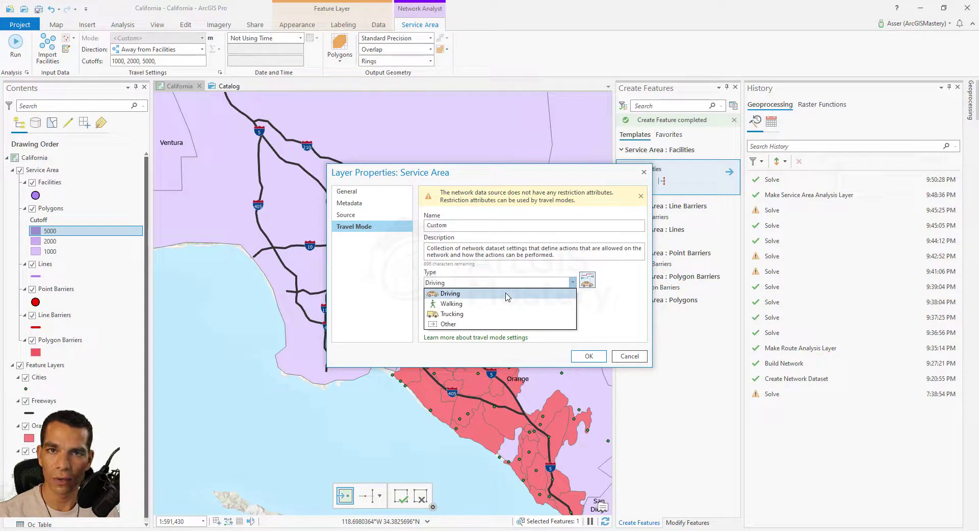
pyautogui.click(466, 316)
pyautogui.click(439, 296)
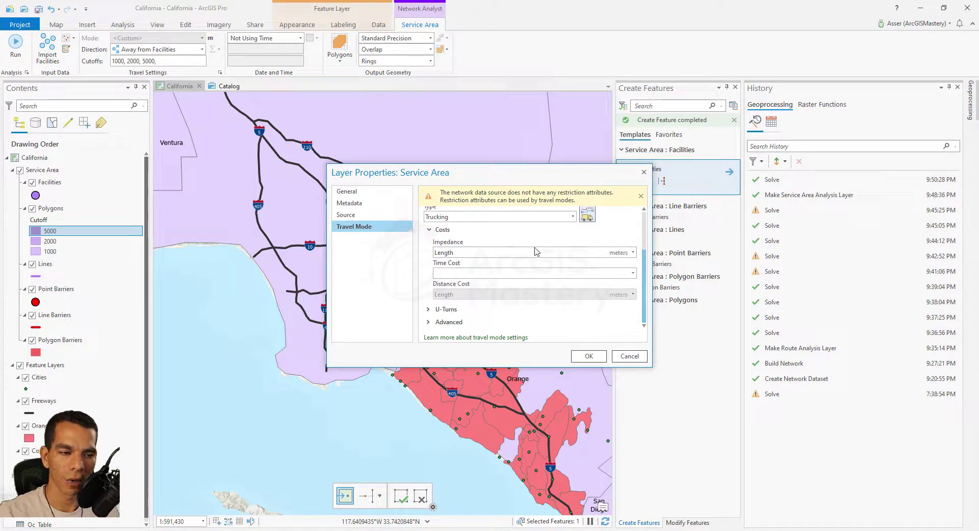
pyautogui.click(632, 252)
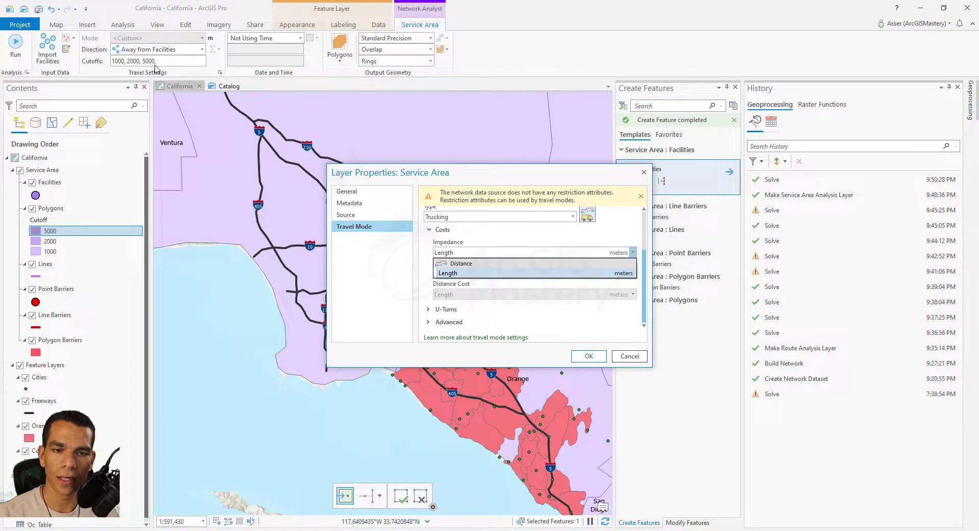
pyautogui.click(676, 381)
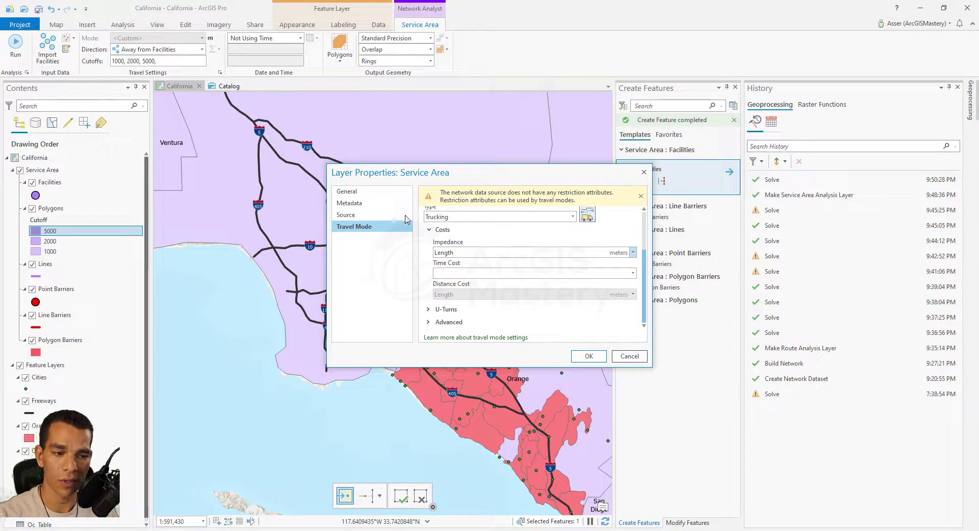
pyautogui.click(630, 357)
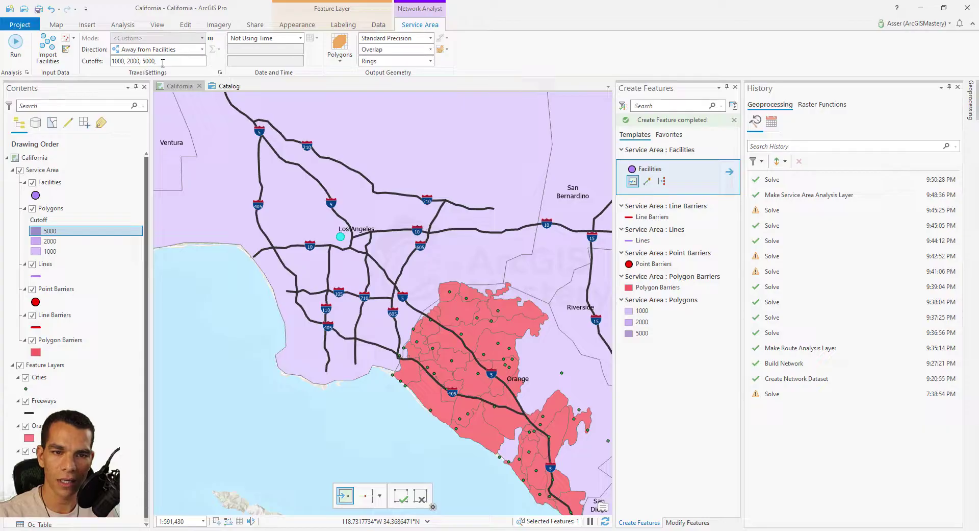
# Replace the service area cutoffs with a single 30000 cutoff and run the analysis
pyautogui.moveTo(163, 61); pyautogui.dragTo(83, 61)
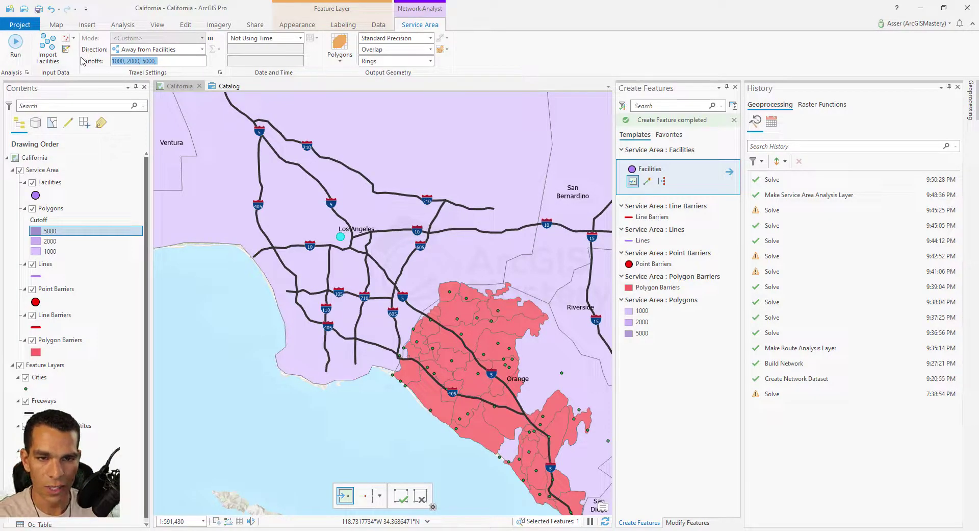
pyautogui.write('30000')
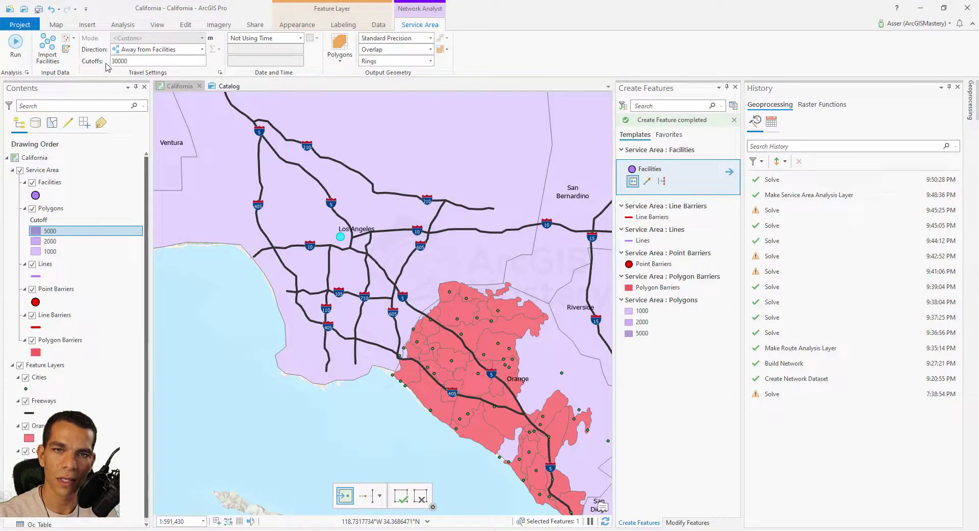
pyautogui.click(224, 154)
pyautogui.write(',')
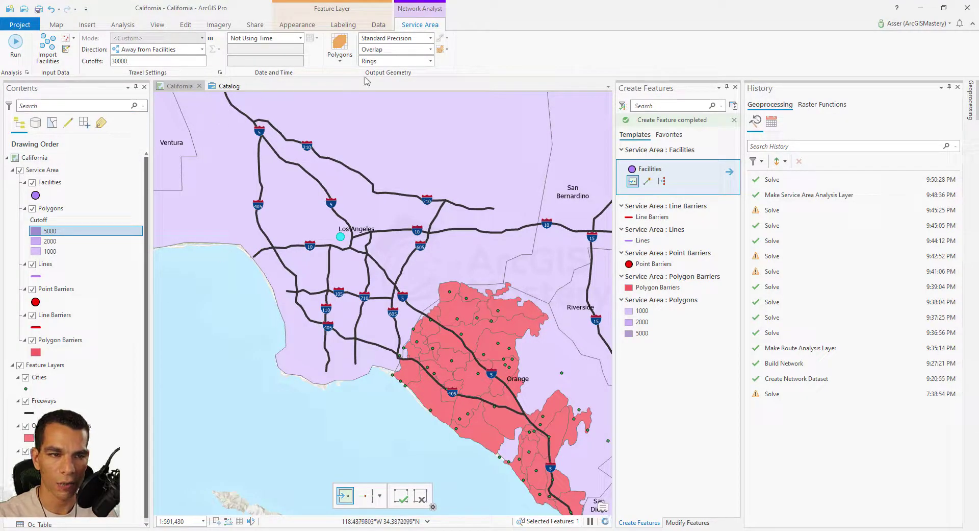
pyautogui.click(15, 46)
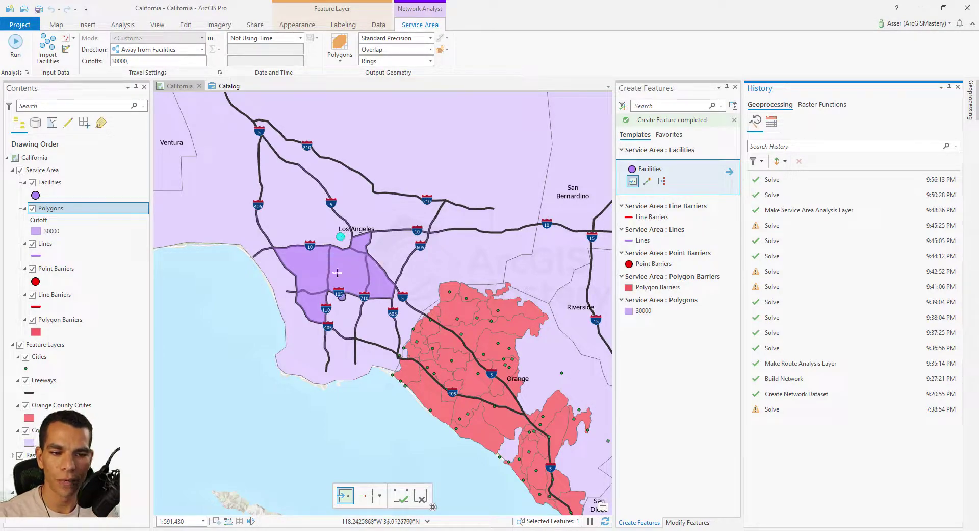
# Add a second cutoff of 50000 to the service area and run the analysis again
pyautogui.click(338, 243)
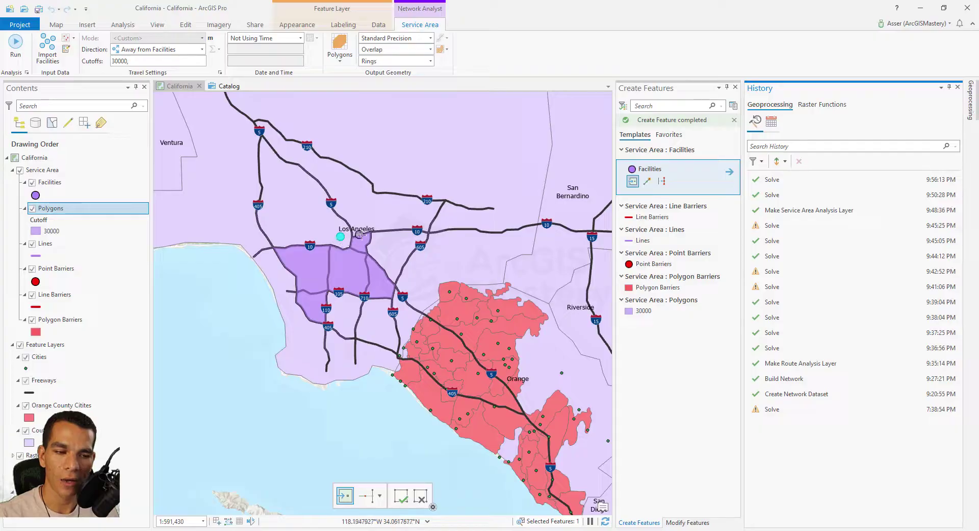
pyautogui.scroll(2, 339, 278)
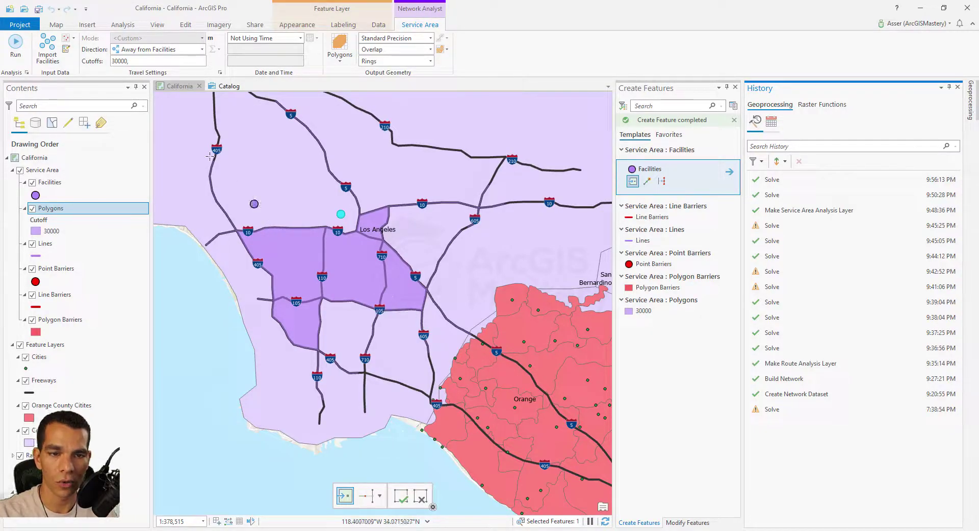
pyautogui.click(150, 61)
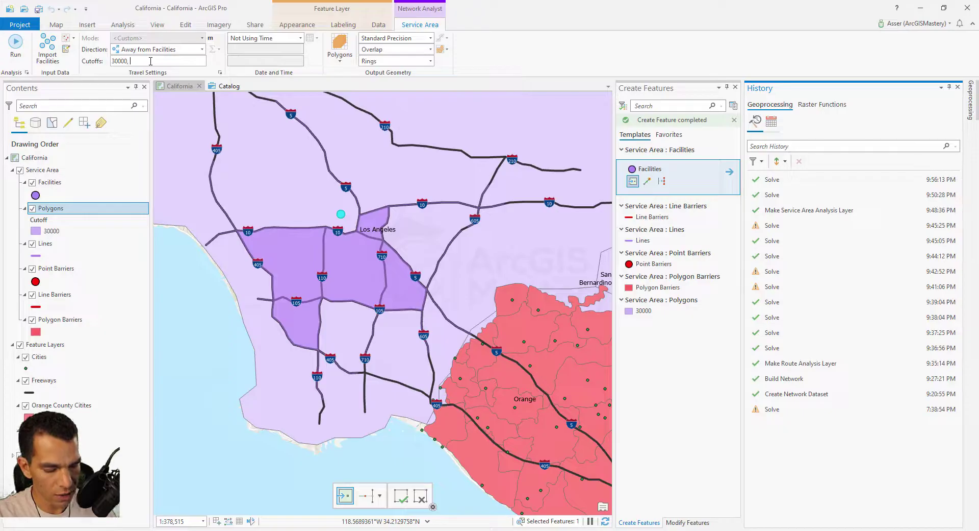
pyautogui.write('50000')
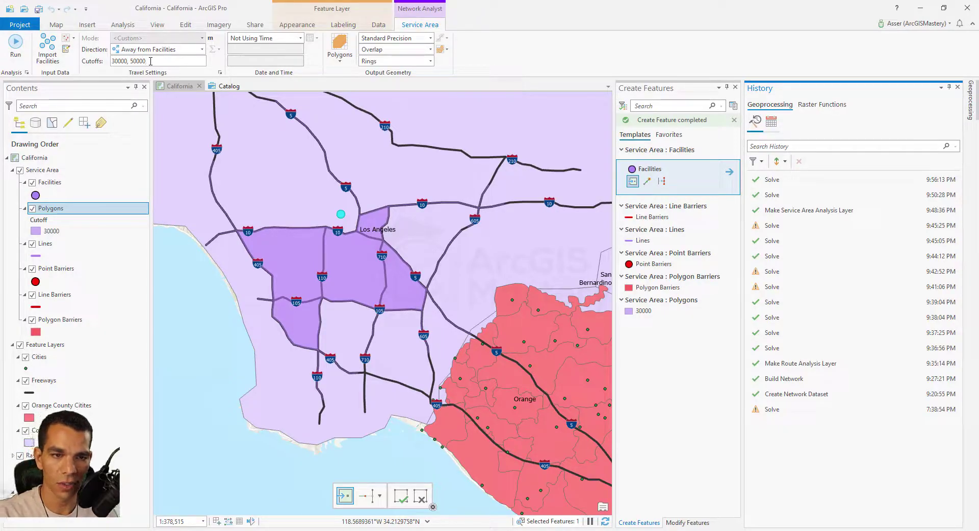
pyautogui.click(15, 43)
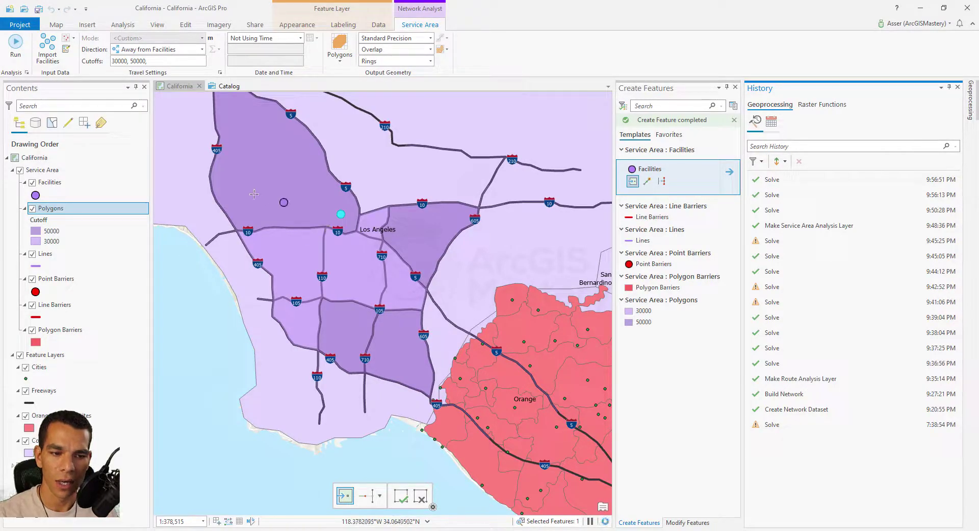
pyautogui.click(265, 166)
pyautogui.hotkey('ctrl', 'z')
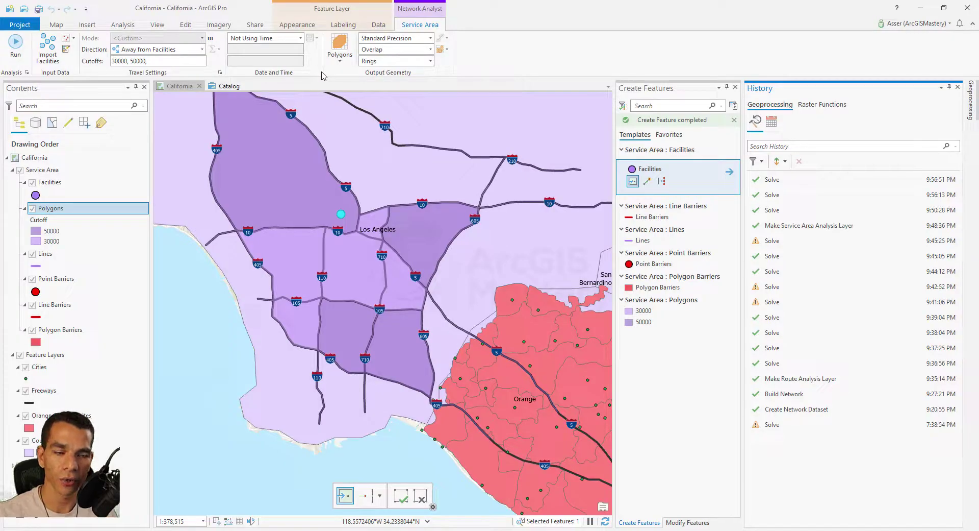
# Remove the Service Area layer from the map, saving its edits
pyautogui.rightClick(50, 170)
pyautogui.click(71, 175)
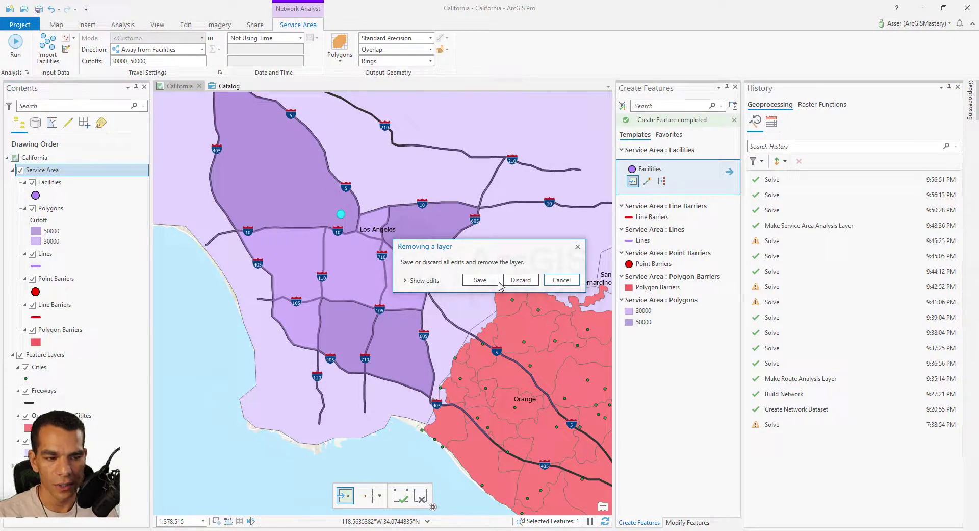
pyautogui.click(480, 280)
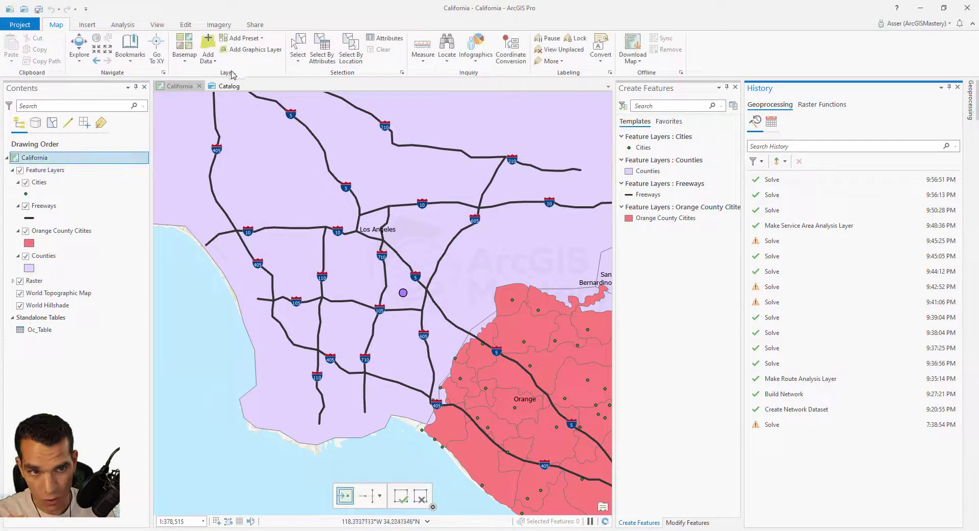
# Create a Closest Facility network analysis layer on the California map
pyautogui.click(122, 24)
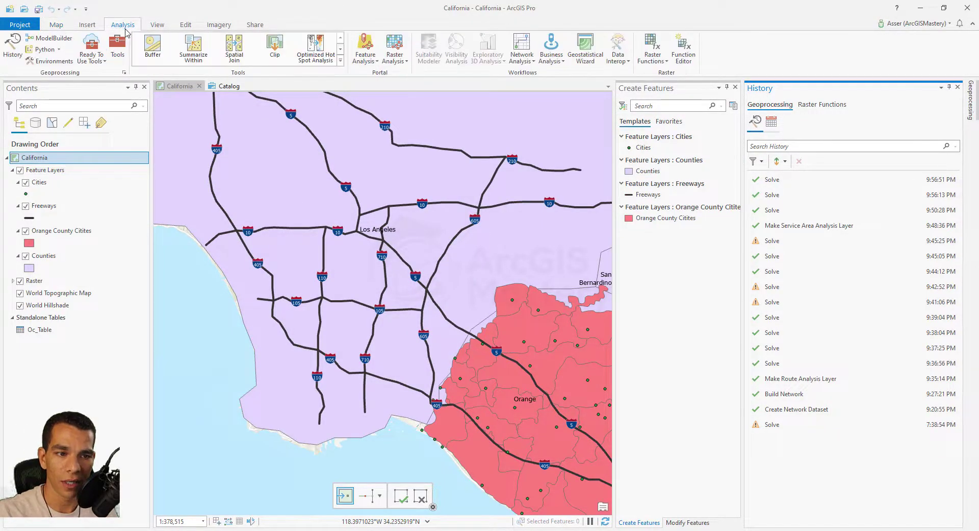
pyautogui.click(521, 57)
pyautogui.click(573, 134)
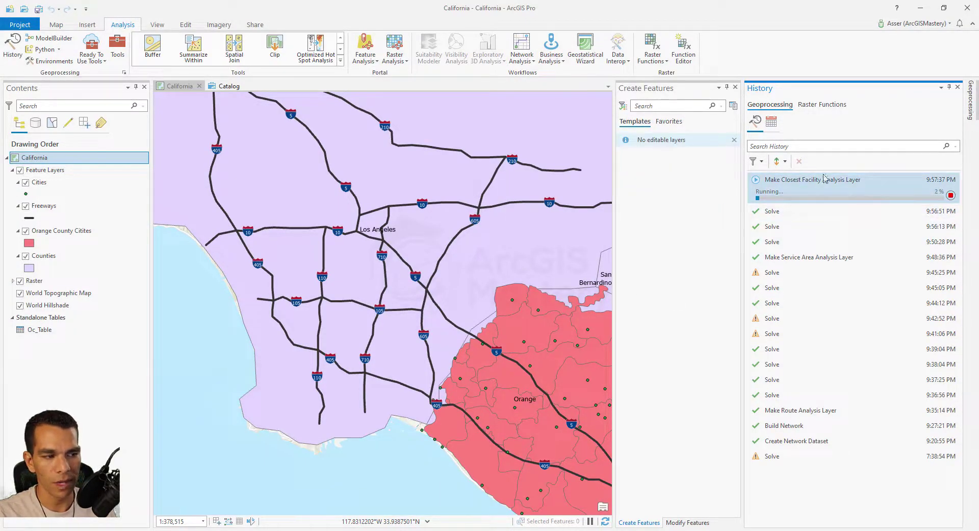
pyautogui.moveTo(842, 197)
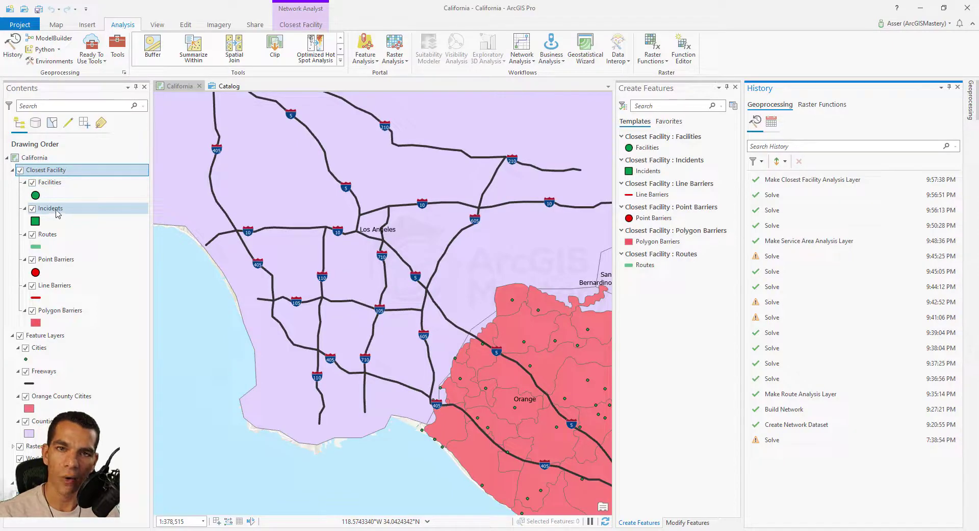
# Place one incident point at the junction of freeways 110 and 105 in Los Angeles
pyautogui.click(647, 147)
pyautogui.scroll(2, 304, 333)
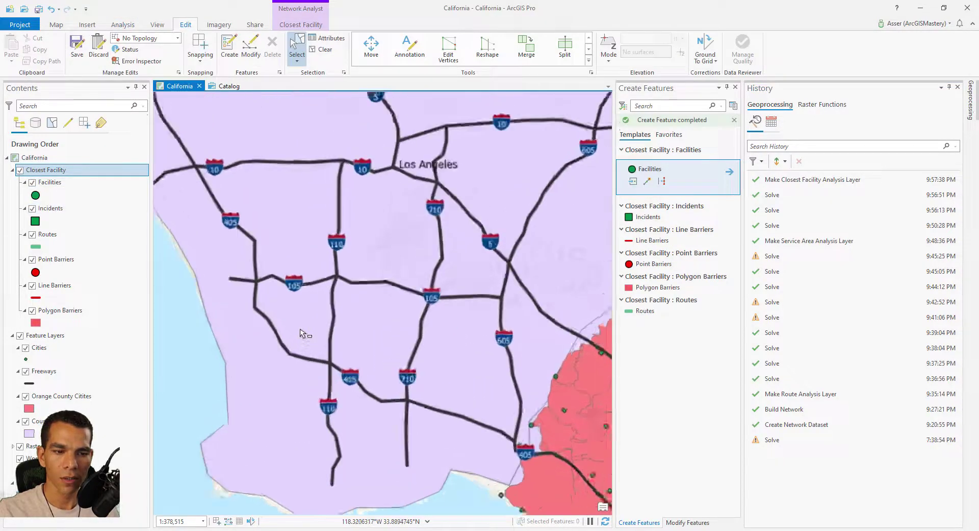
pyautogui.scroll(1, 305, 332)
pyautogui.scroll(-3, 312, 323)
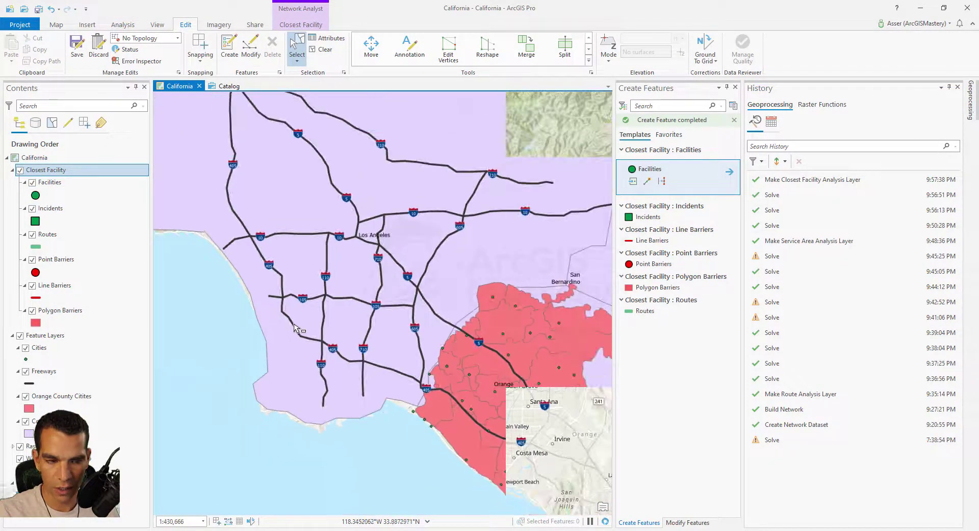
pyautogui.scroll(1, 342, 316)
pyautogui.click(648, 216)
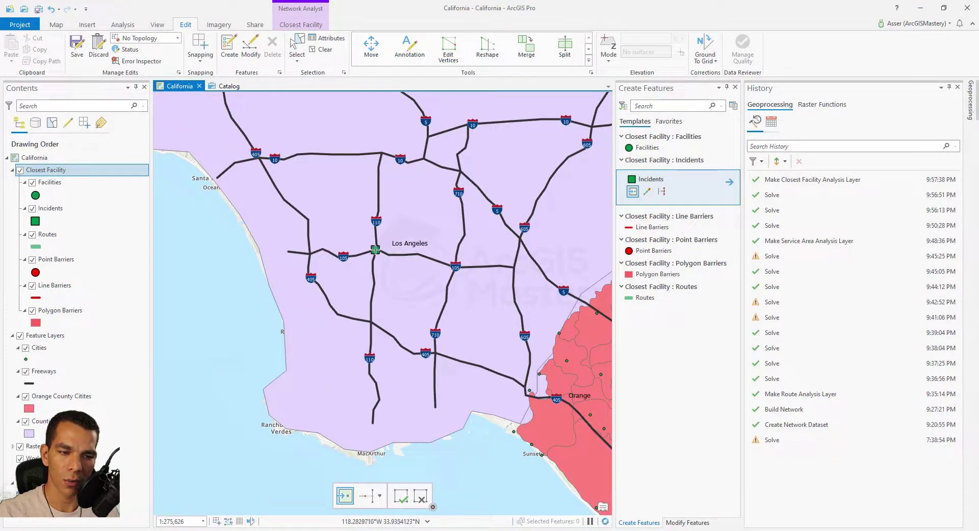
pyautogui.click(375, 250)
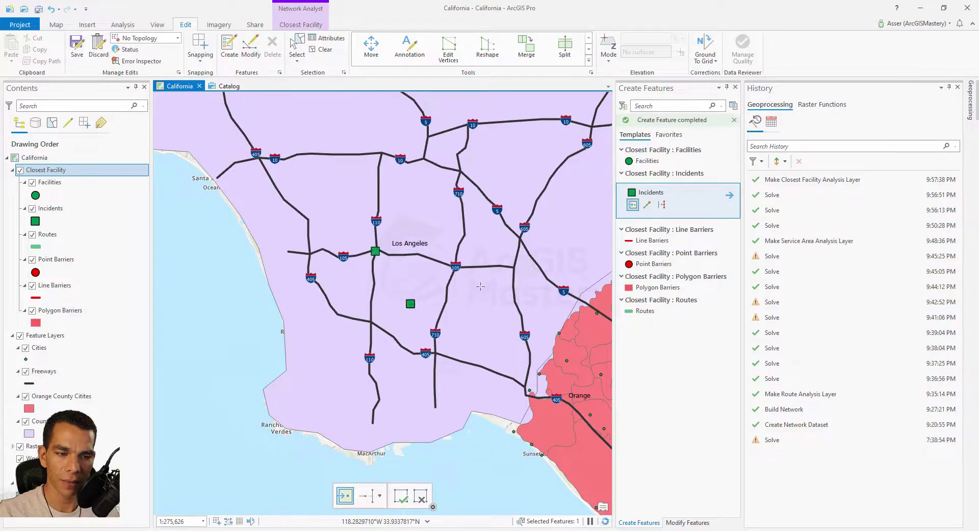
pyautogui.hotkey('ctrl', 'z')
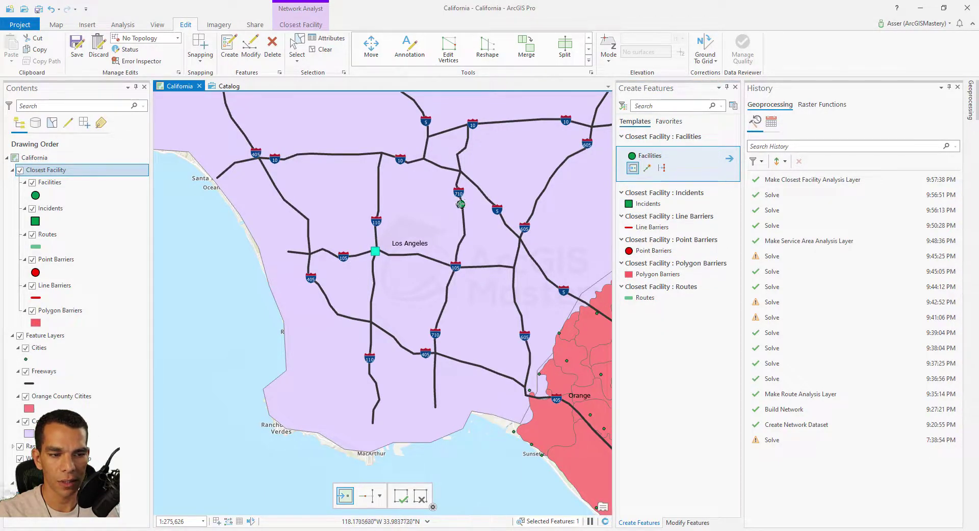
# Place four facility points: on freeway 710, on 110 just south of 10, on 10 west of 405, and on 110 south of 405
pyautogui.click(462, 204)
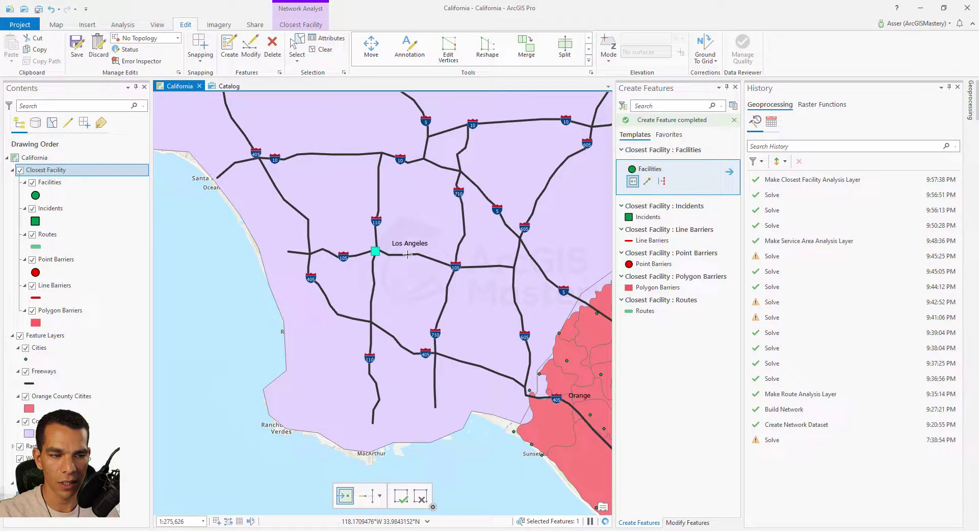
pyautogui.click(381, 167)
pyautogui.click(245, 163)
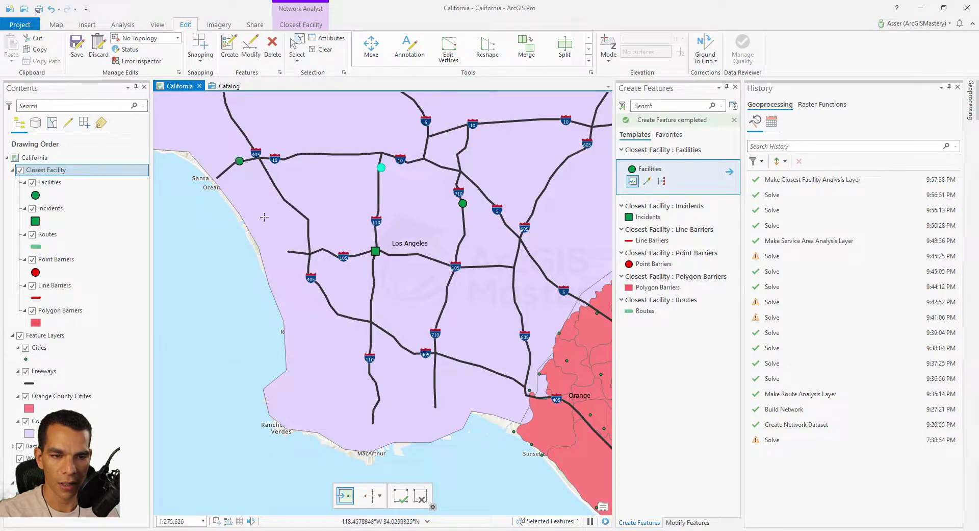
pyautogui.click(371, 341)
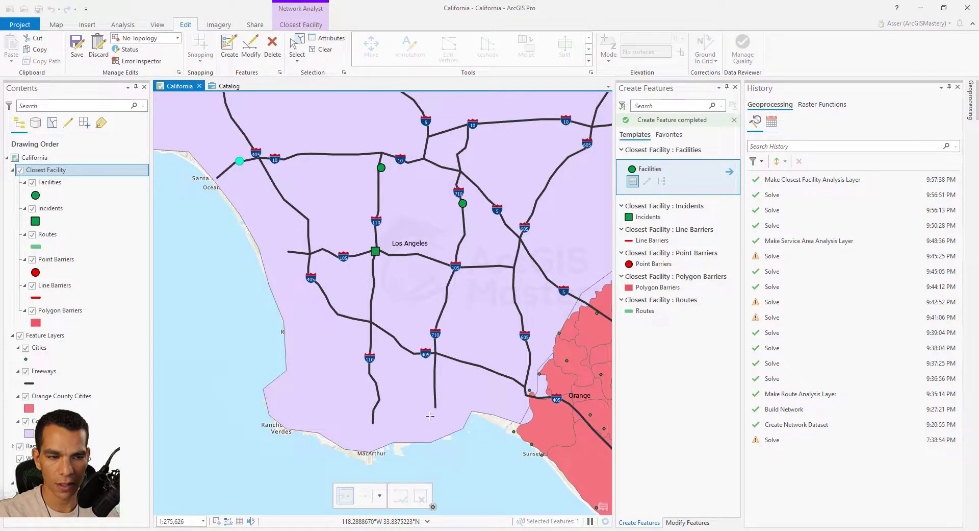
pyautogui.click(240, 200)
pyautogui.hotkey('ctrl', 'z')
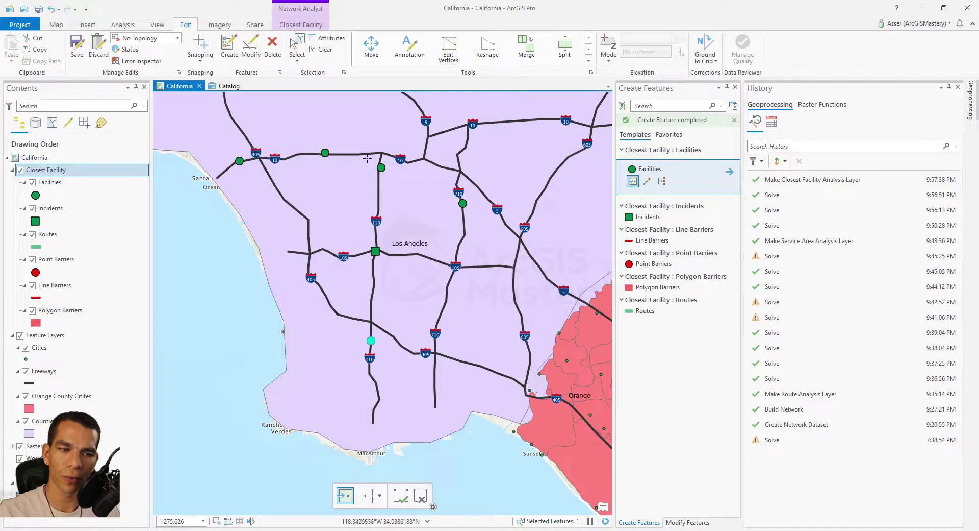
pyautogui.click(353, 270)
pyautogui.hotkey('ctrl', 'z')
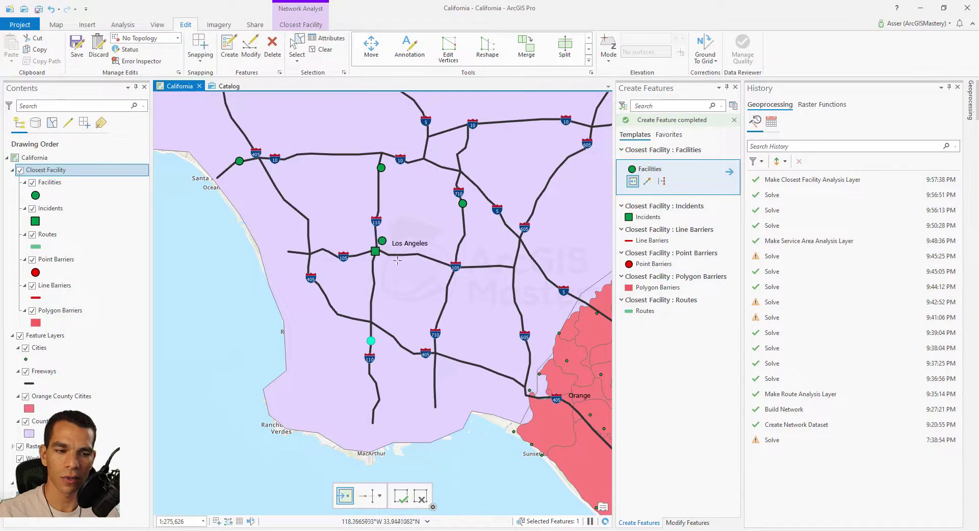
# Run the Closest Facility analysis to find 1 facility for the incident
pyautogui.click(301, 24)
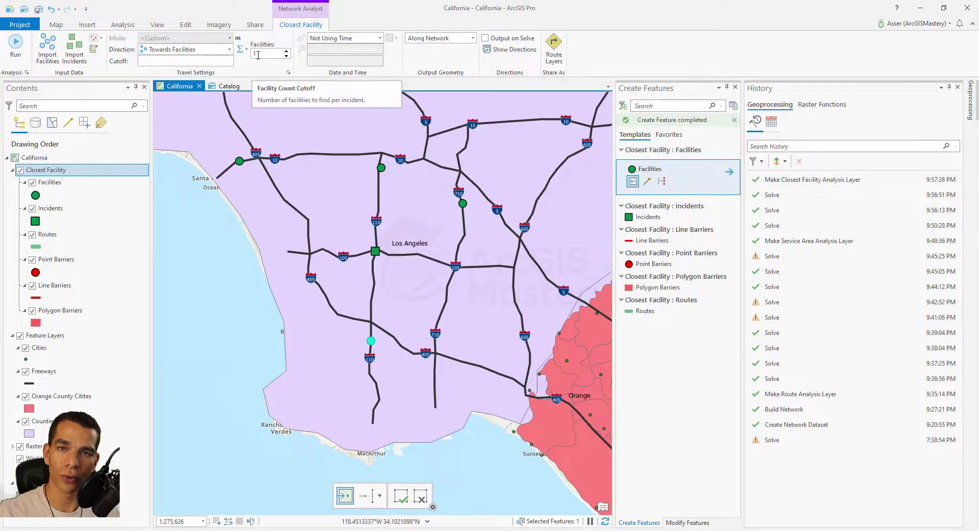
pyautogui.click(15, 46)
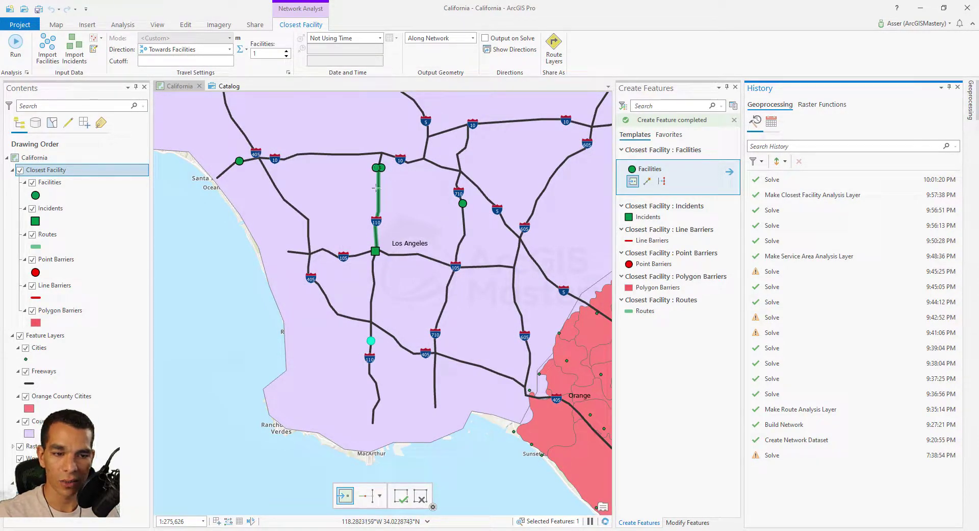
pyautogui.click(359, 259)
pyautogui.hotkey('ctrl', 'z')
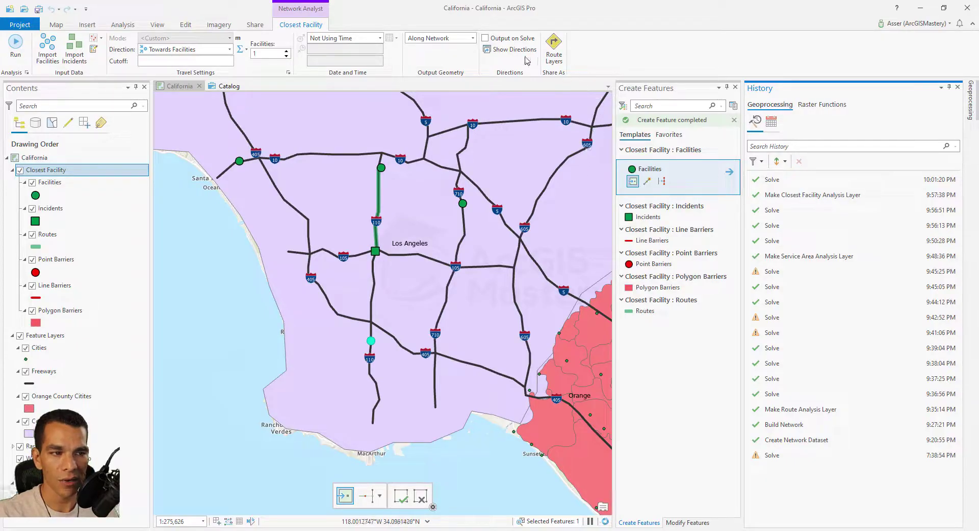
# Enable directions output on solve and rerun the Closest Facility analysis to show the route's directions
pyautogui.click(515, 51)
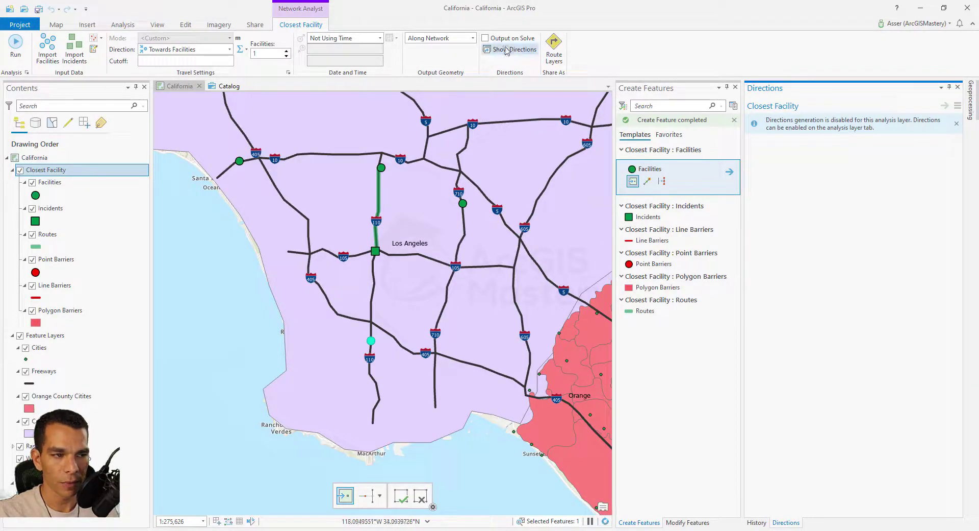
pyautogui.click(486, 39)
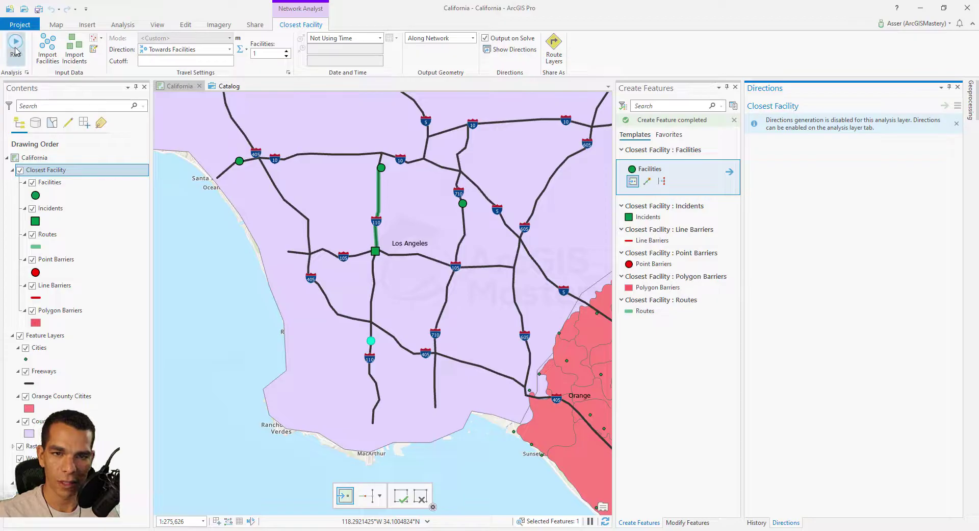
pyautogui.click(508, 57)
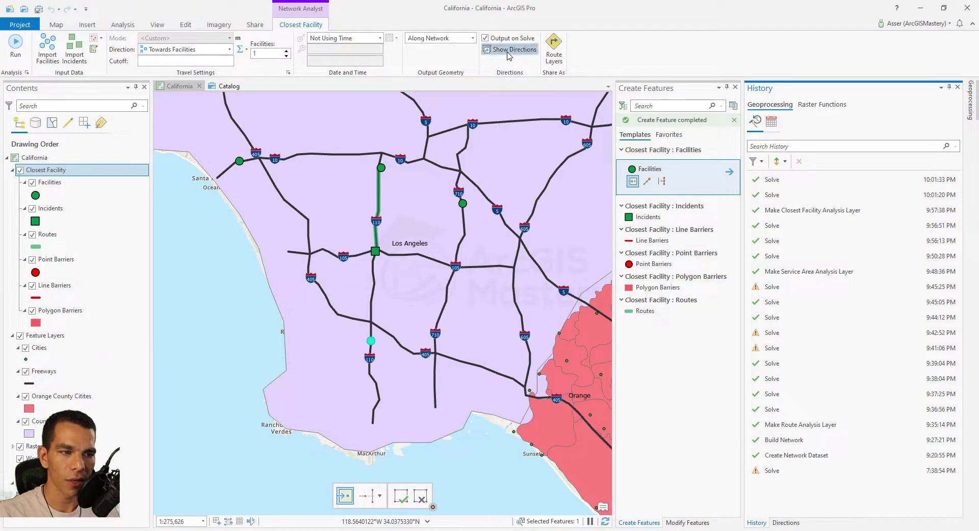
pyautogui.click(828, 170)
pyautogui.click(816, 150)
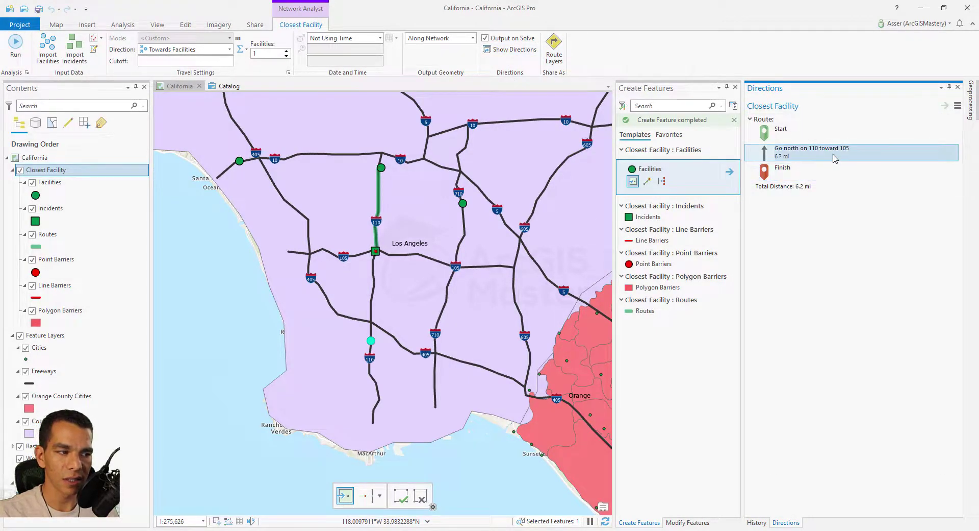
pyautogui.click(816, 198)
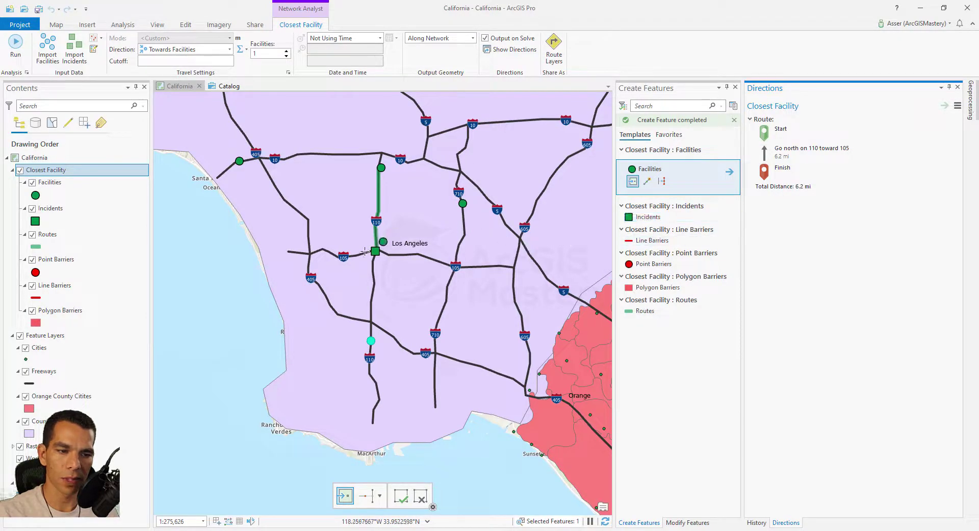
pyautogui.click(378, 198)
pyautogui.hotkey('ctrl', 'z')
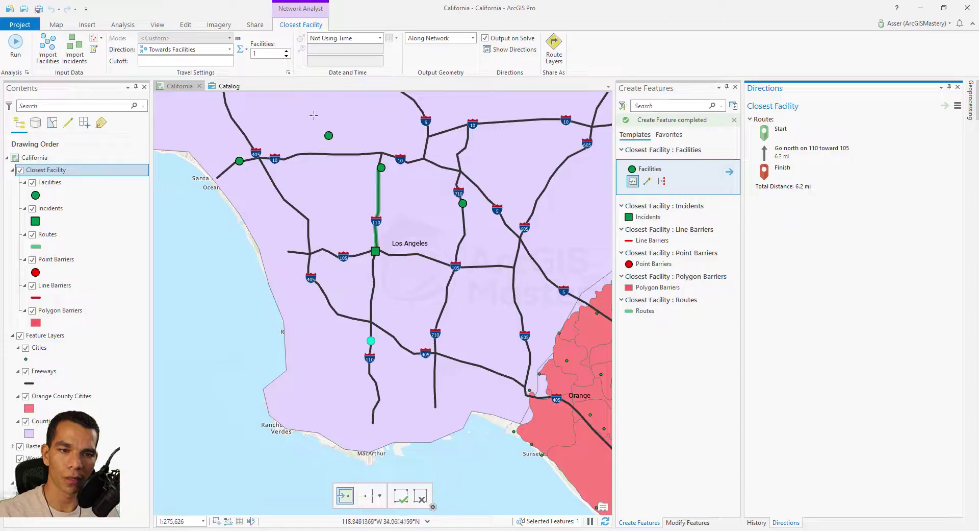
# Set the number of facilities to find to 3 and run the analysis again
pyautogui.click(287, 52)
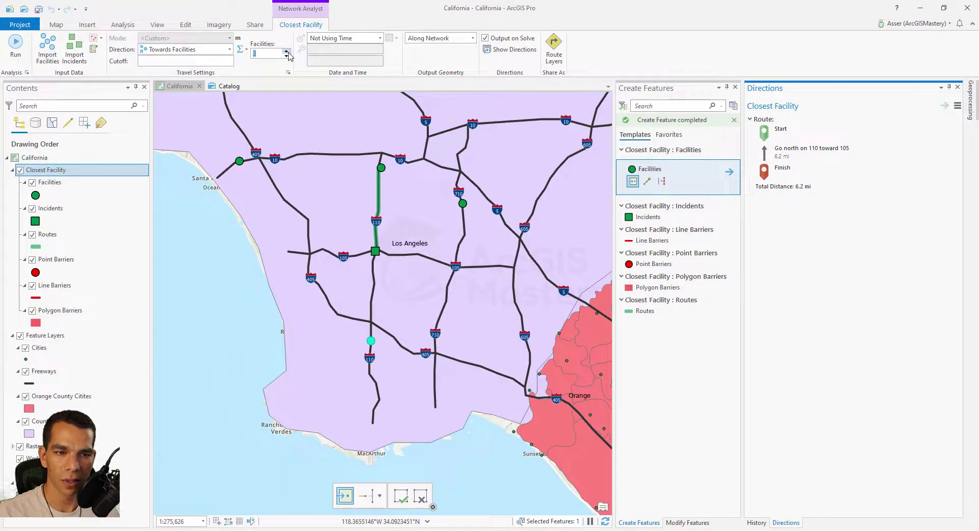
pyautogui.press('Return')
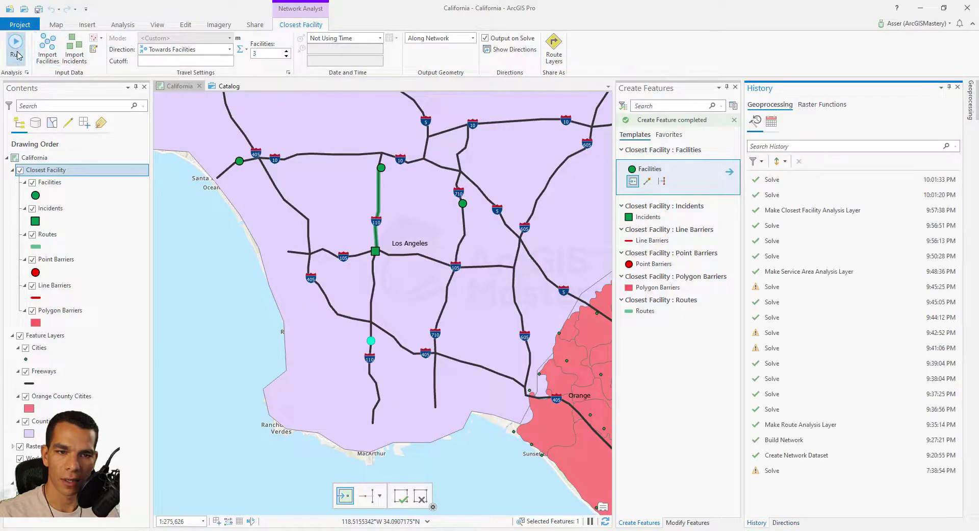
pyautogui.click(269, 337)
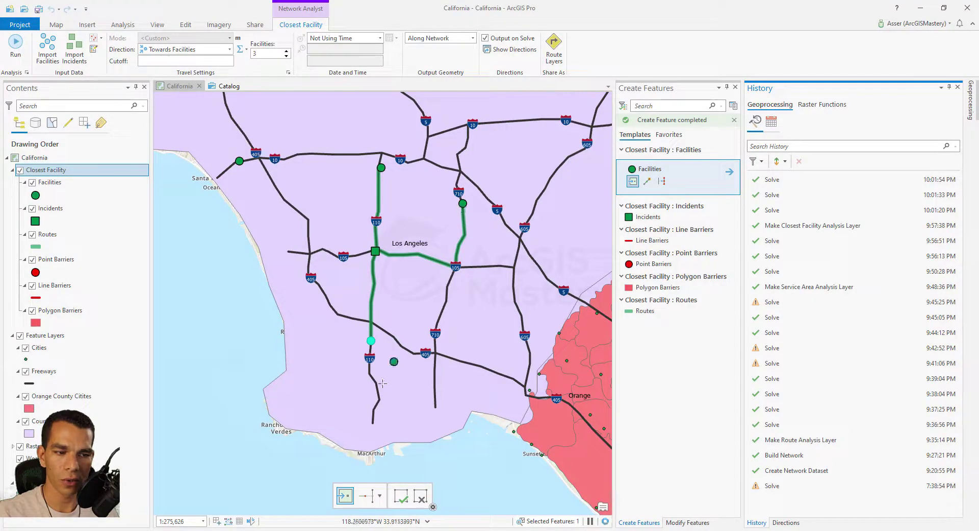
pyautogui.click(311, 224)
pyautogui.hotkey('ctrl', 'z')
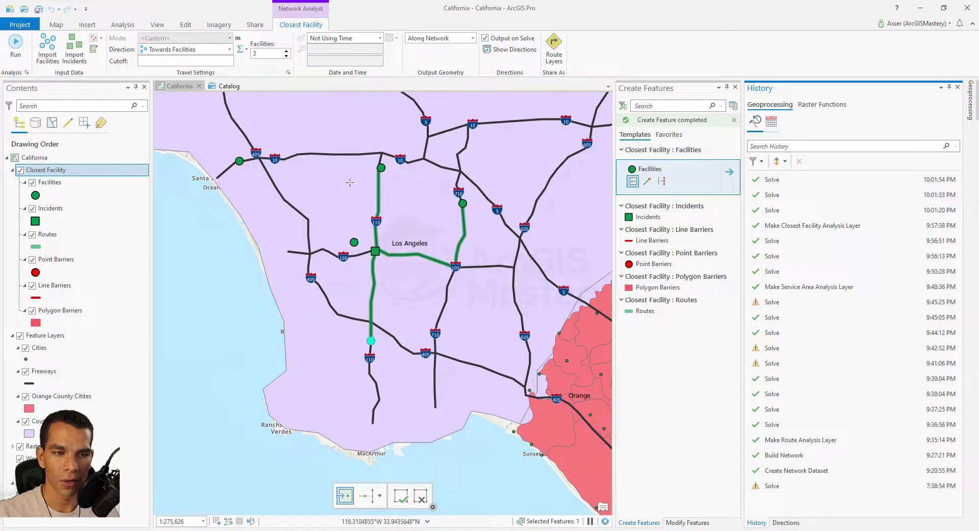
# Show the updated directions and examine each of the three routes to the facilities on the map
pyautogui.click(517, 50)
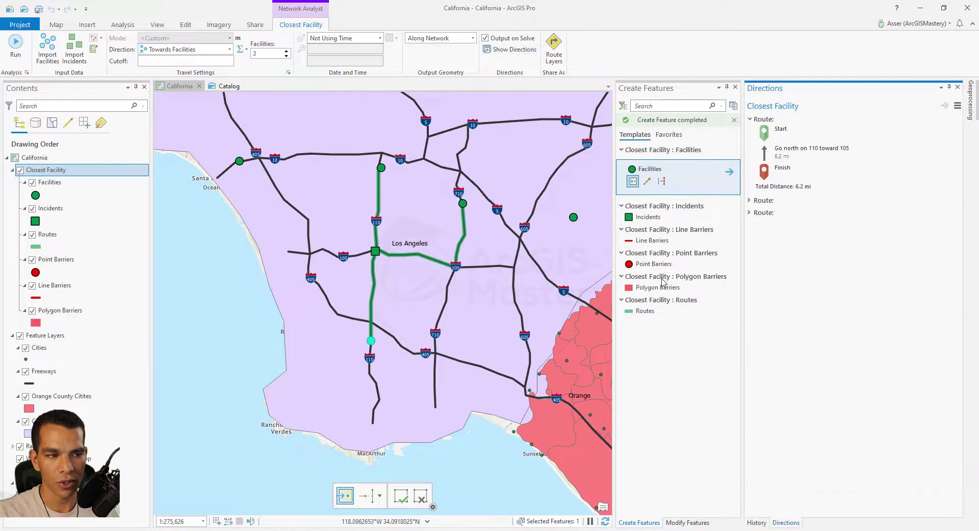
pyautogui.click(751, 119)
pyautogui.click(761, 120)
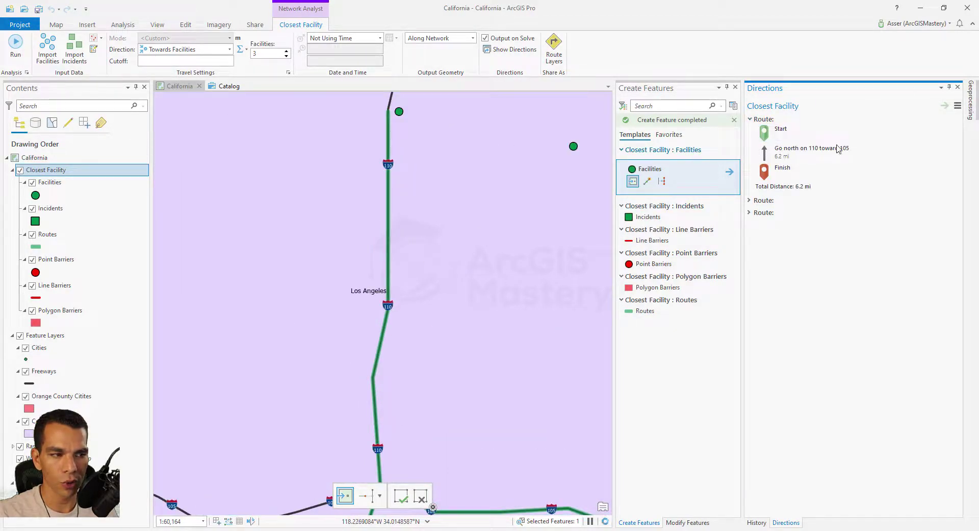
pyautogui.click(789, 178)
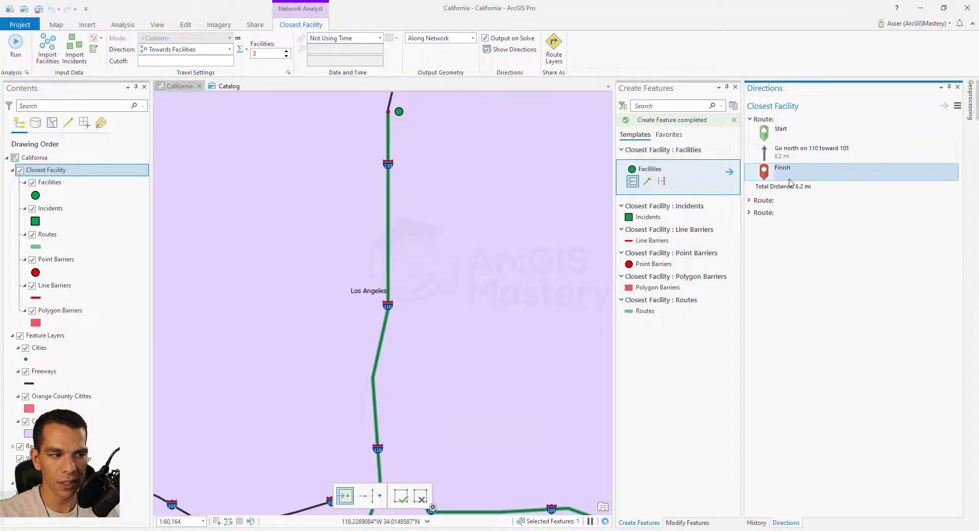
pyautogui.click(759, 201)
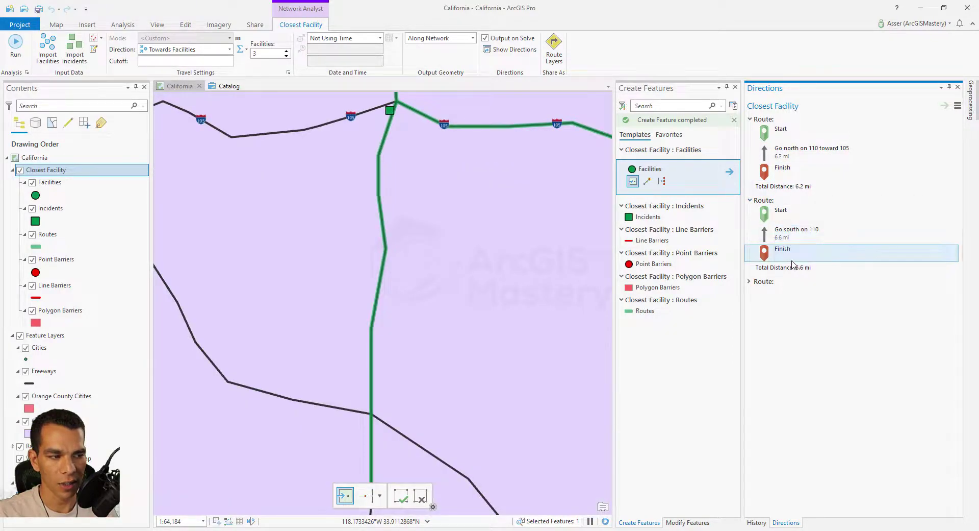
pyautogui.click(763, 282)
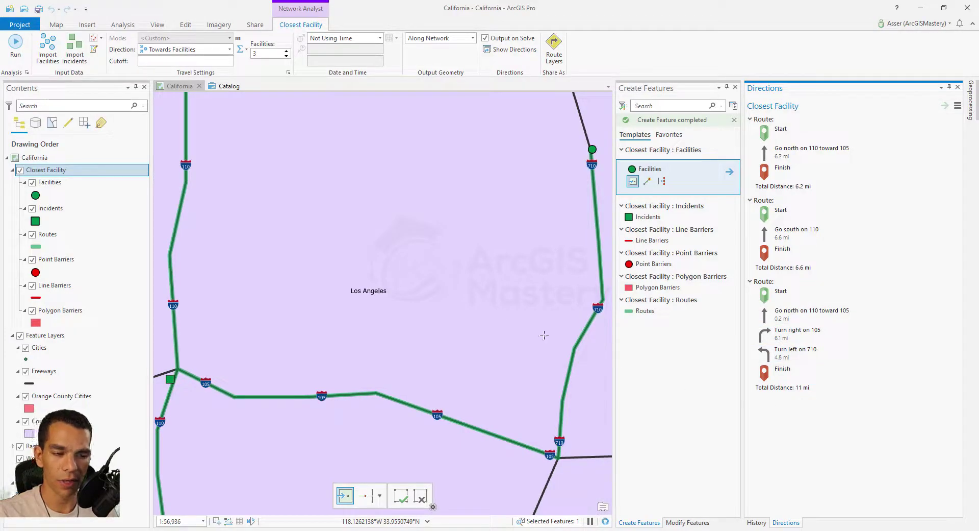
pyautogui.scroll(-4, 544, 335)
pyautogui.scroll(2, 422, 290)
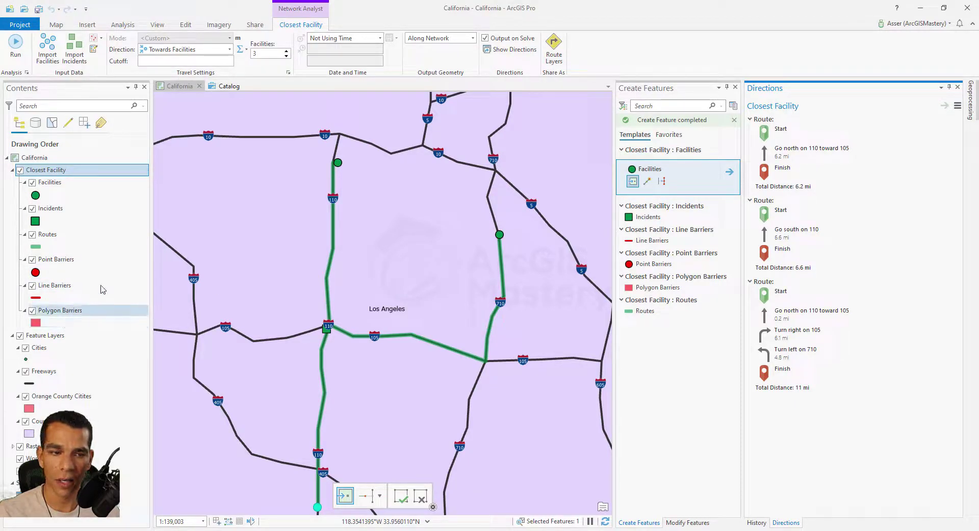
pyautogui.click(262, 300)
pyautogui.scroll(-4, 276, 287)
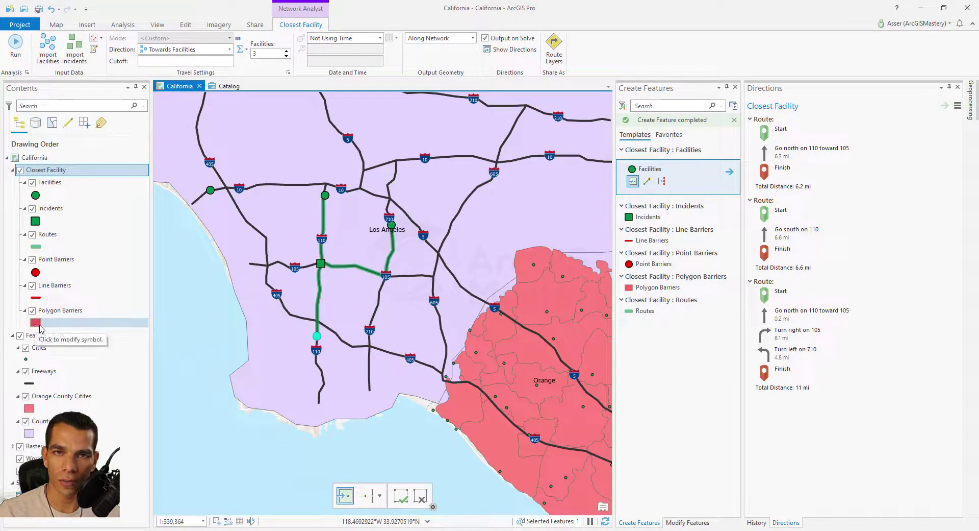
# Change the Facilities layer's point symbol to the large Hospital symbol, searching the gallery for "hospital"
pyautogui.click(35, 195)
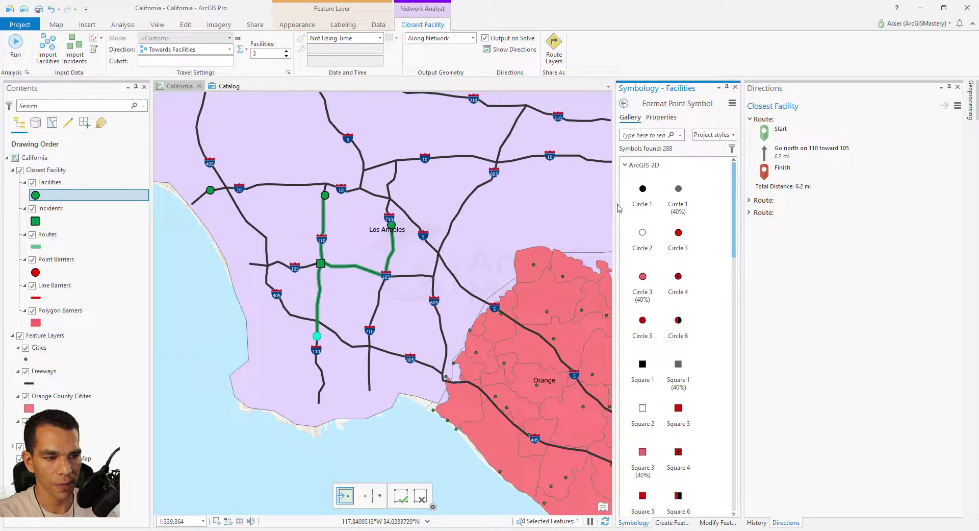
pyautogui.moveTo(618, 206); pyautogui.dragTo(482, 204)
pyautogui.click(564, 134)
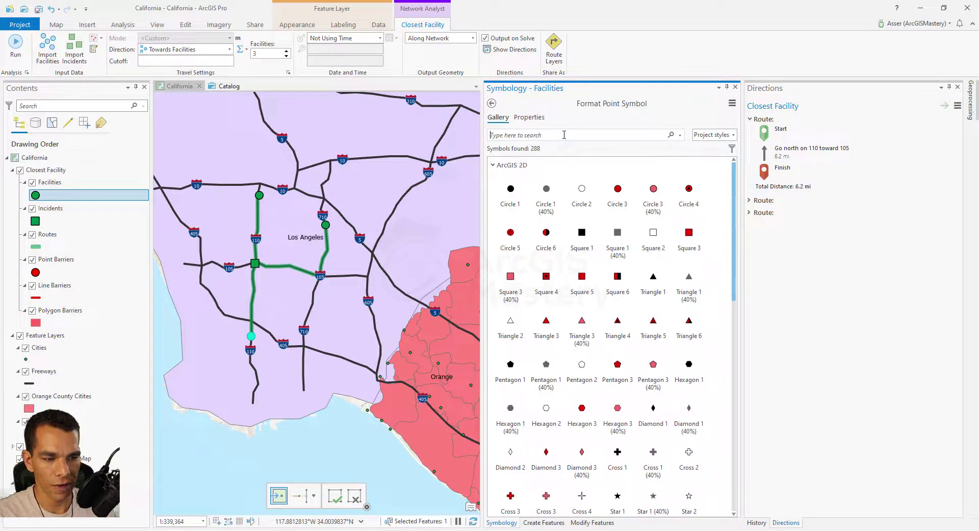
pyautogui.write('hospital')
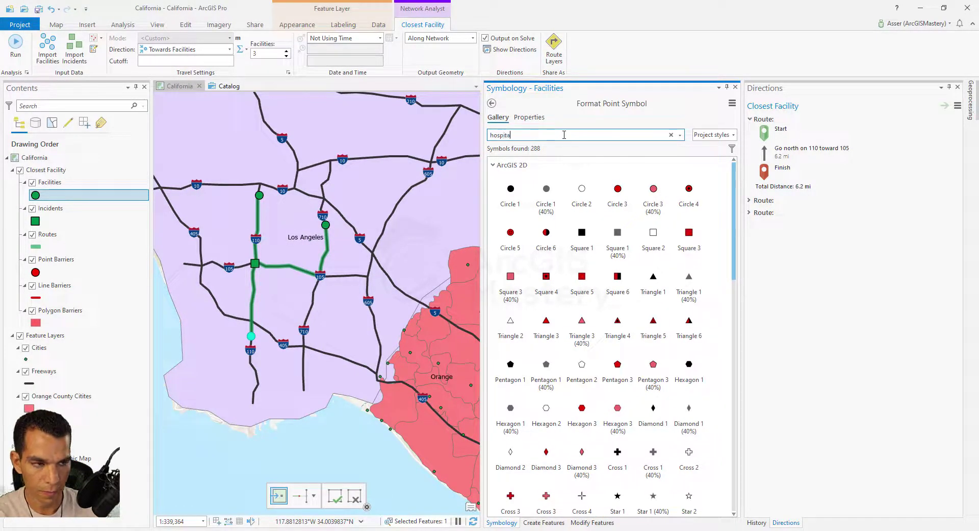
pyautogui.press('Return')
pyautogui.click(517, 196)
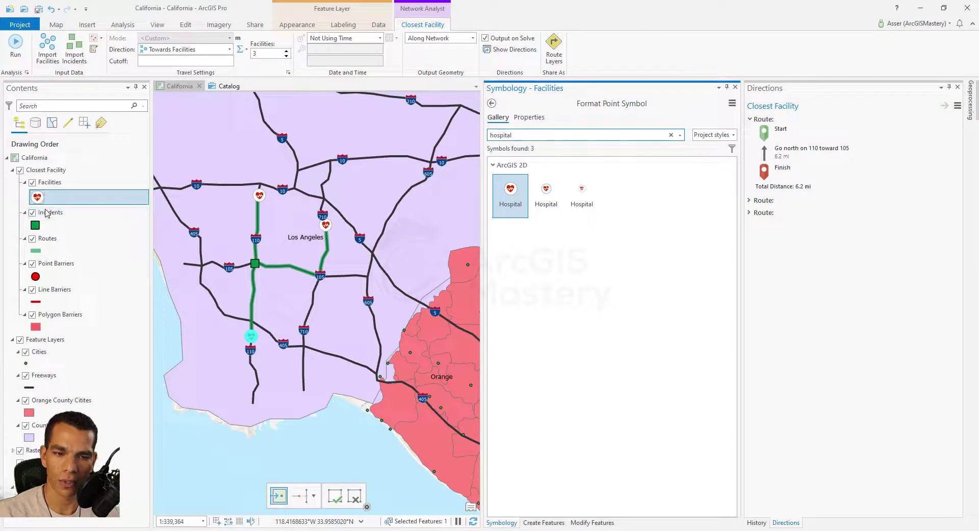
# Close the symbology, directions, history and feature-editing panes to enlarge the map
pyautogui.click(735, 86)
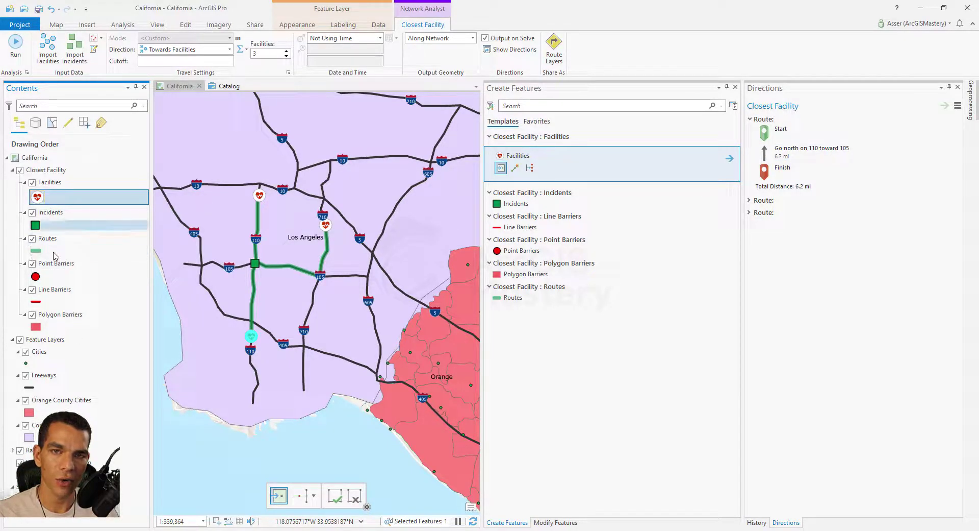
pyautogui.click(958, 87)
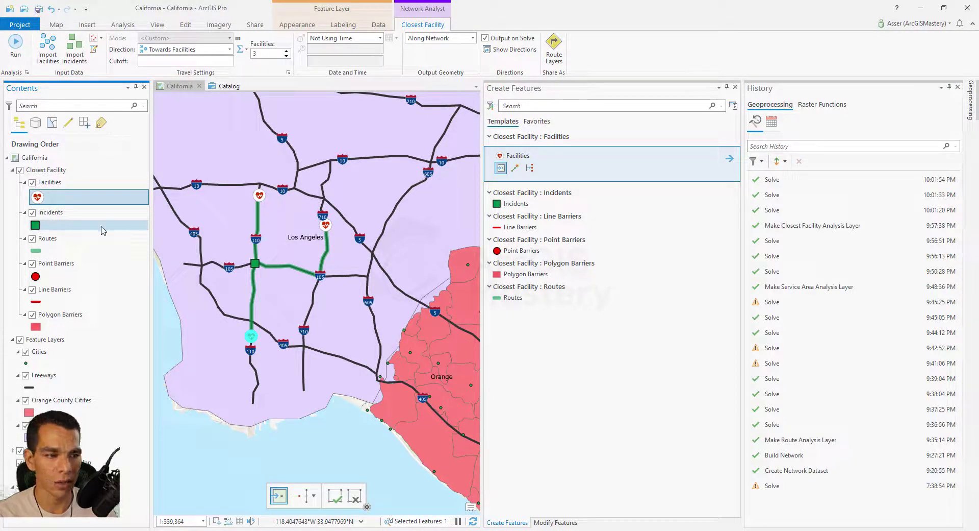
pyautogui.click(958, 87)
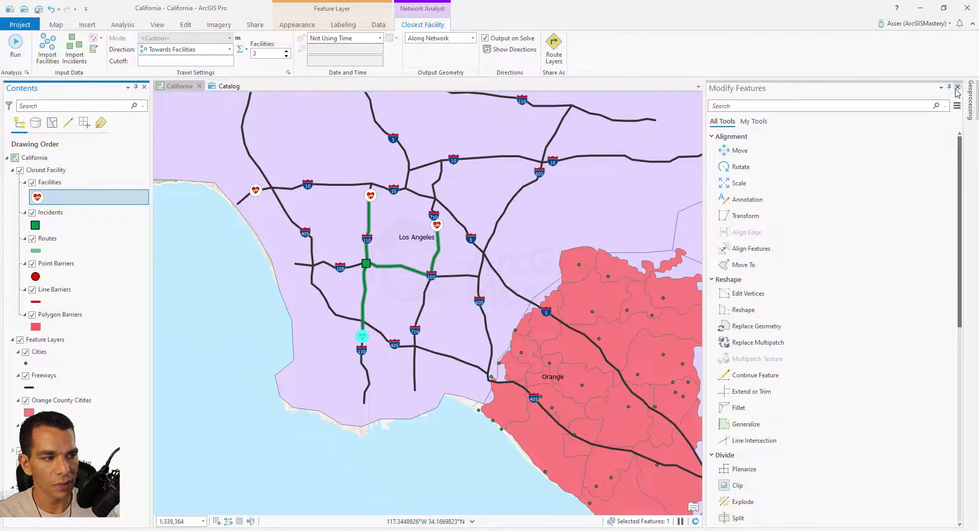
pyautogui.click(958, 87)
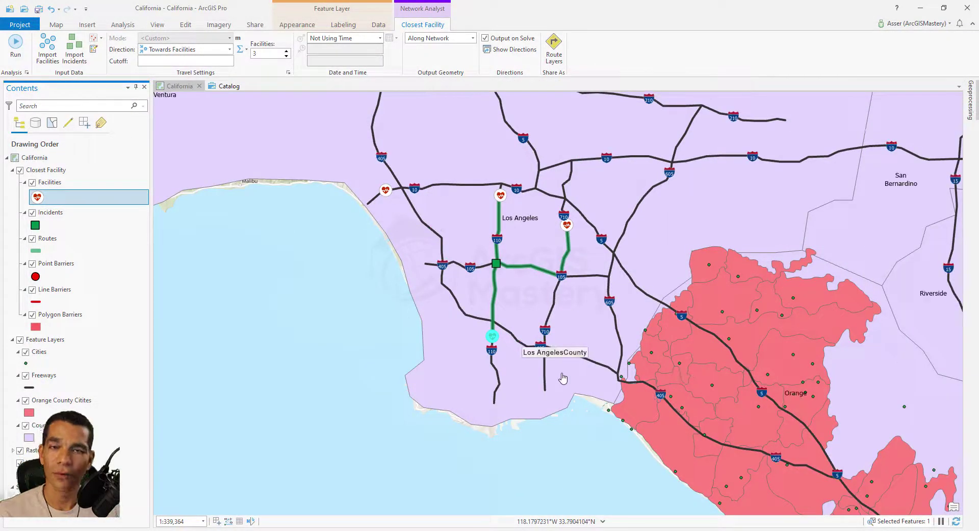